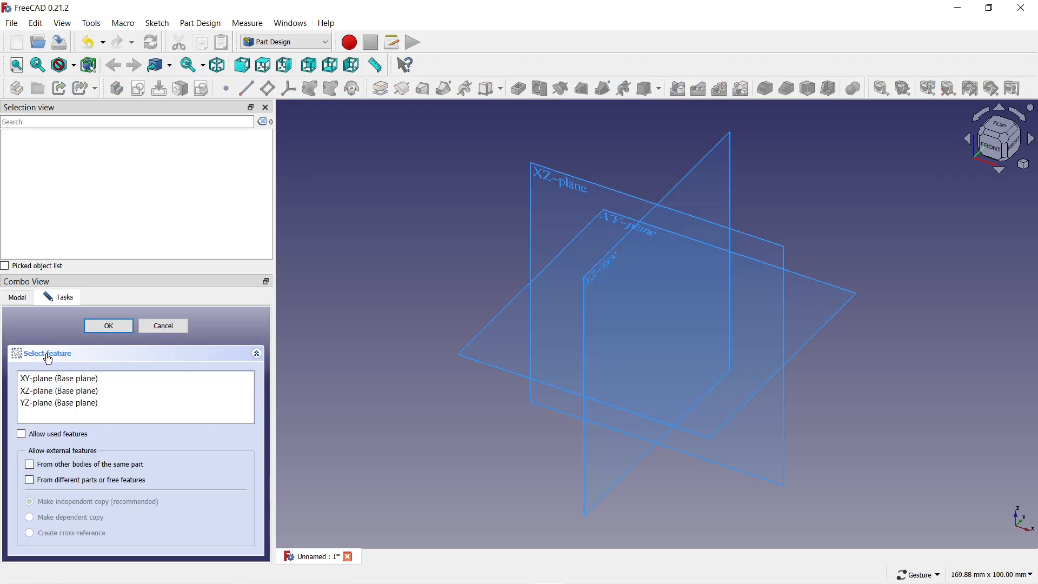
Step: Sketch a hexagon on the XY plane, centred on the origin with a vertex on the vertical axis, about 51 mm across its corners
click(96, 327)
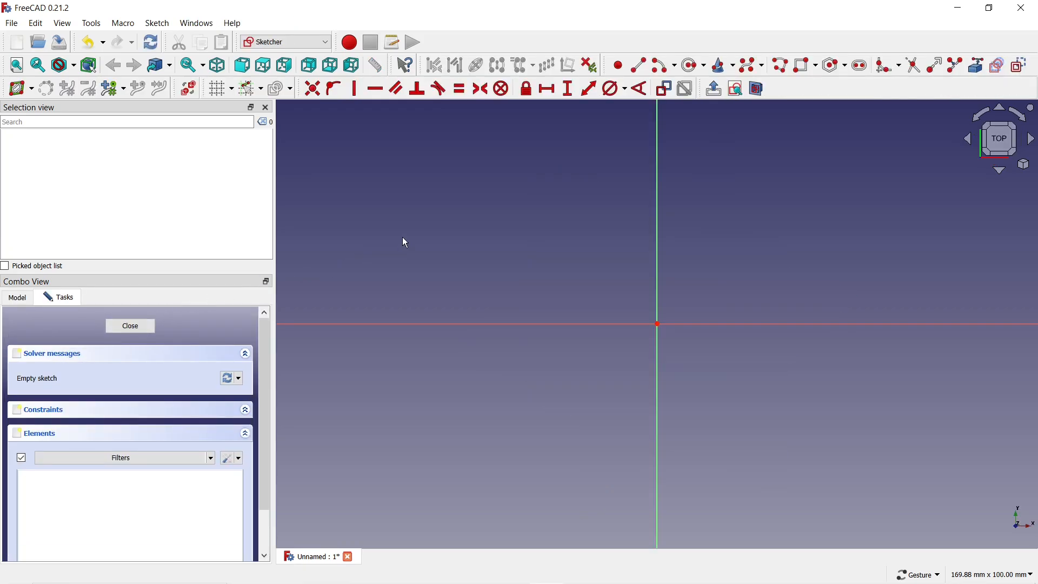
click(844, 66)
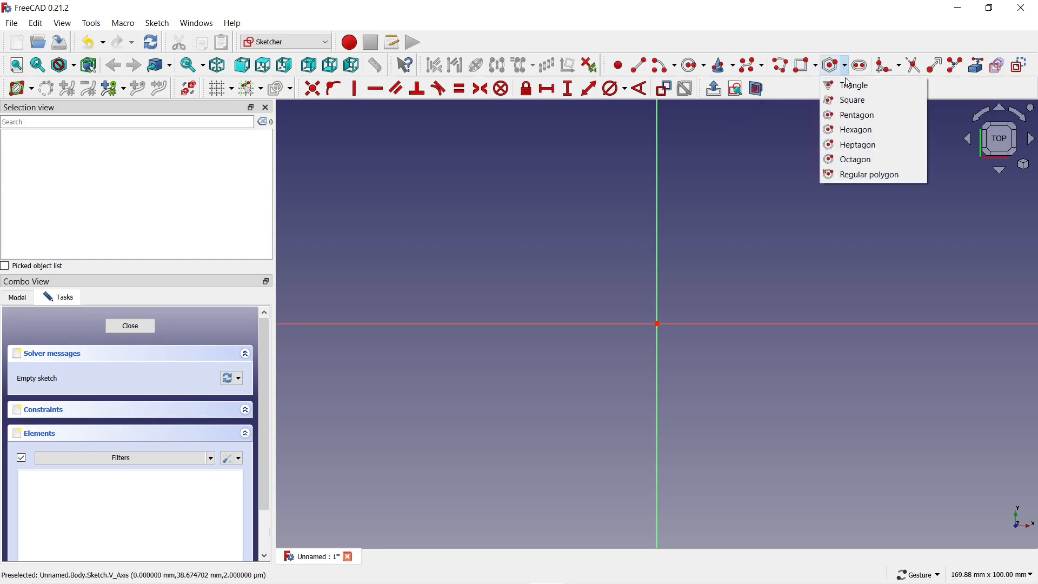
click(847, 130)
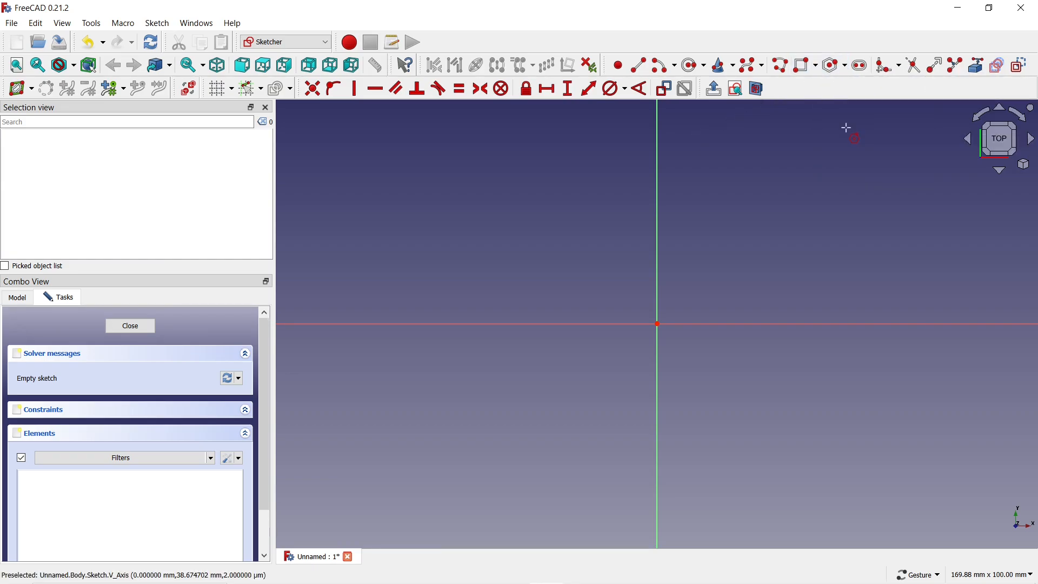
click(659, 323)
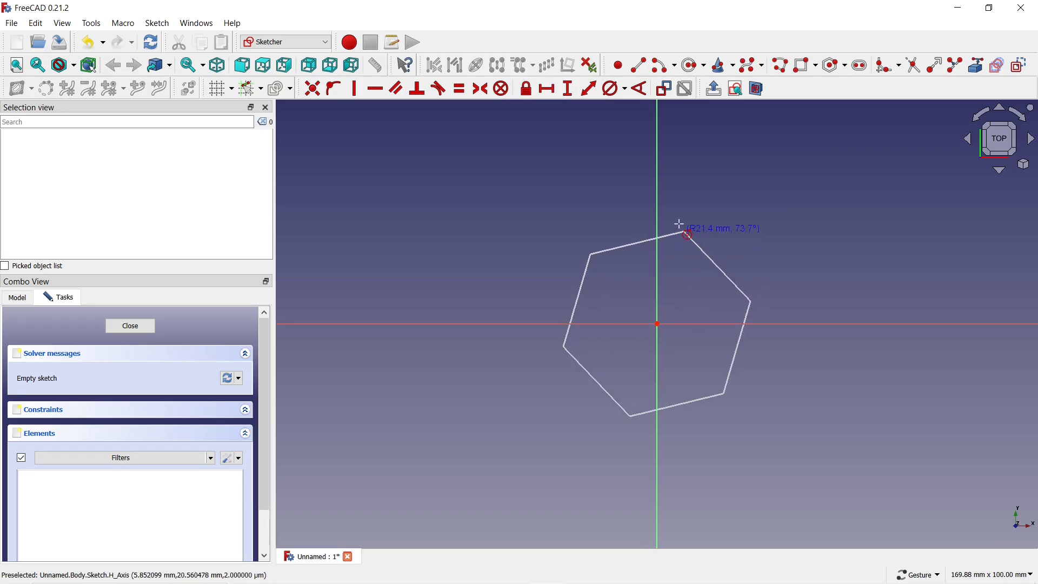
click(658, 208)
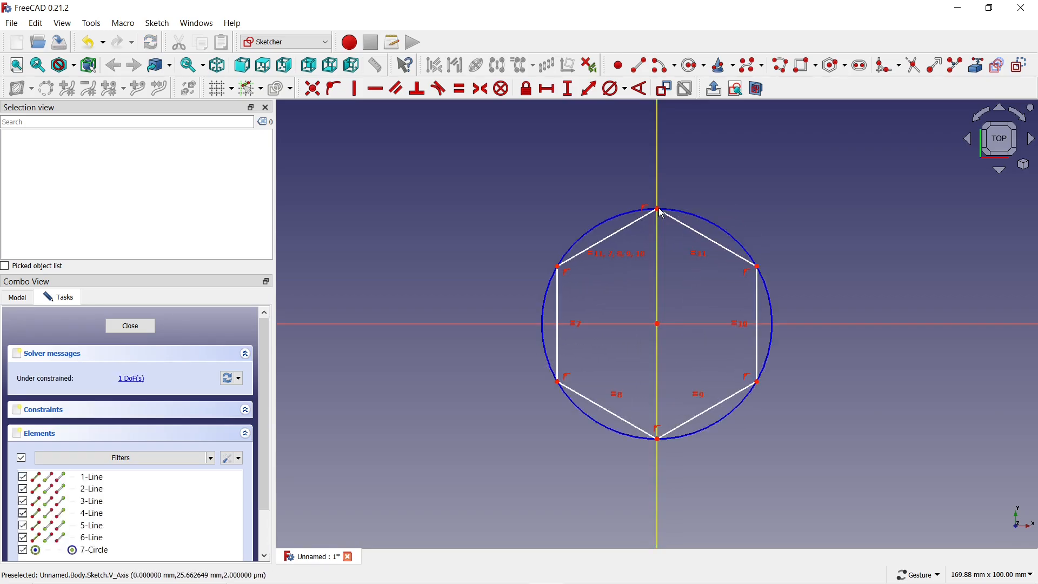
Step: Constrain the diameter of the hexagon's construction circle to 50 mm and finish the sketch
click(610, 97)
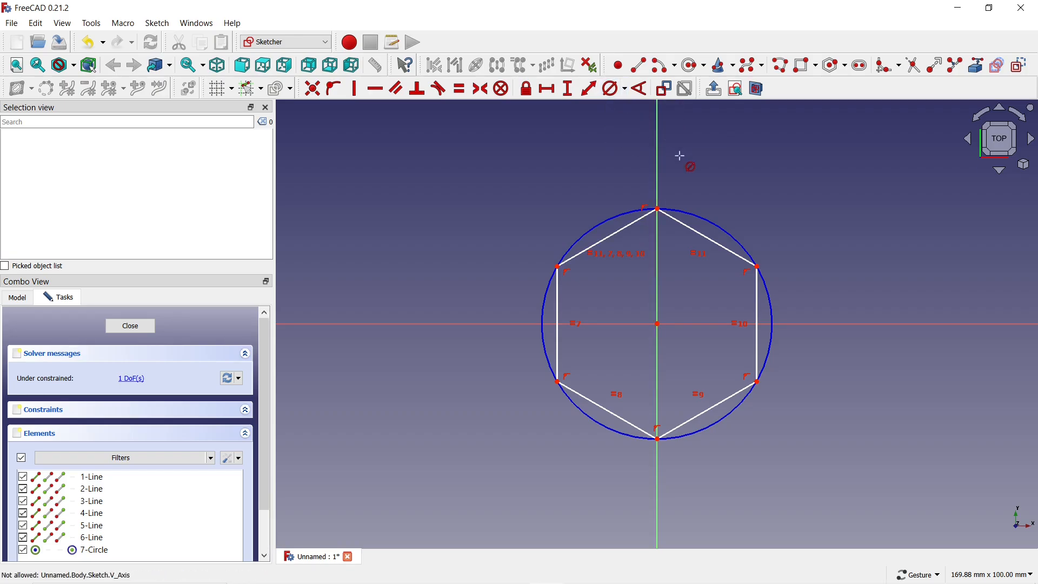
click(708, 223)
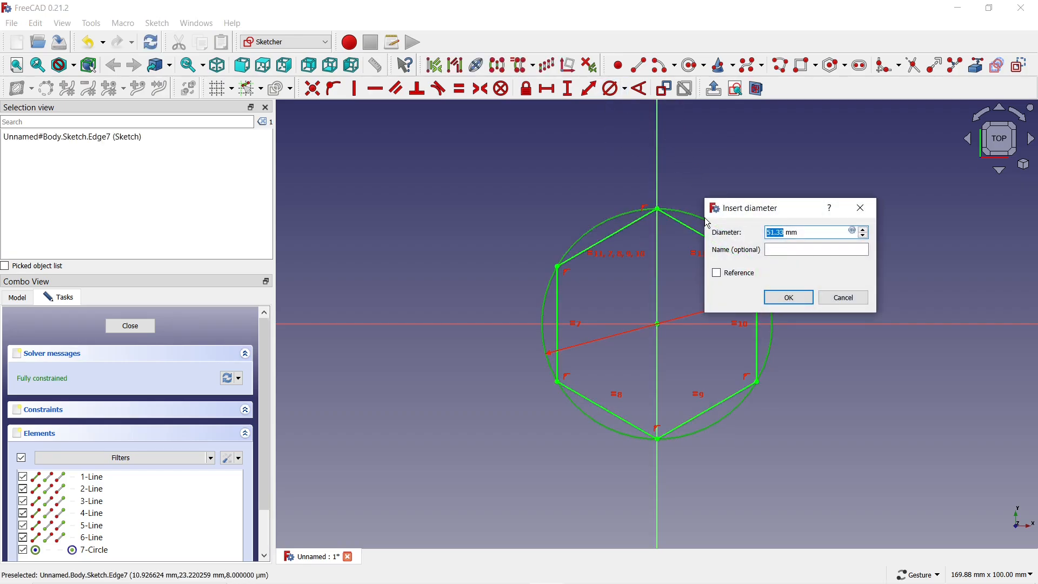
text(50)
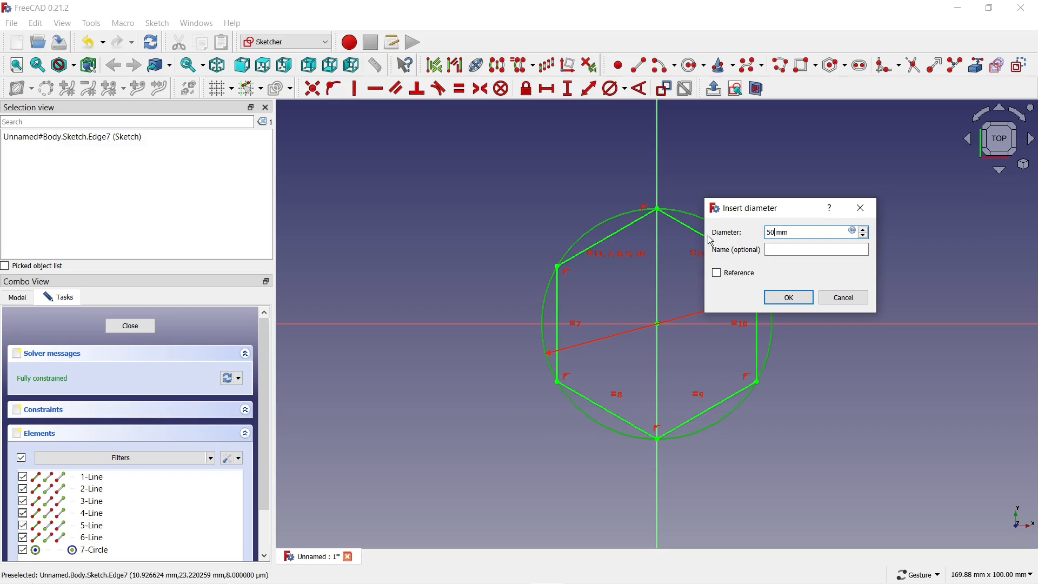
click(778, 297)
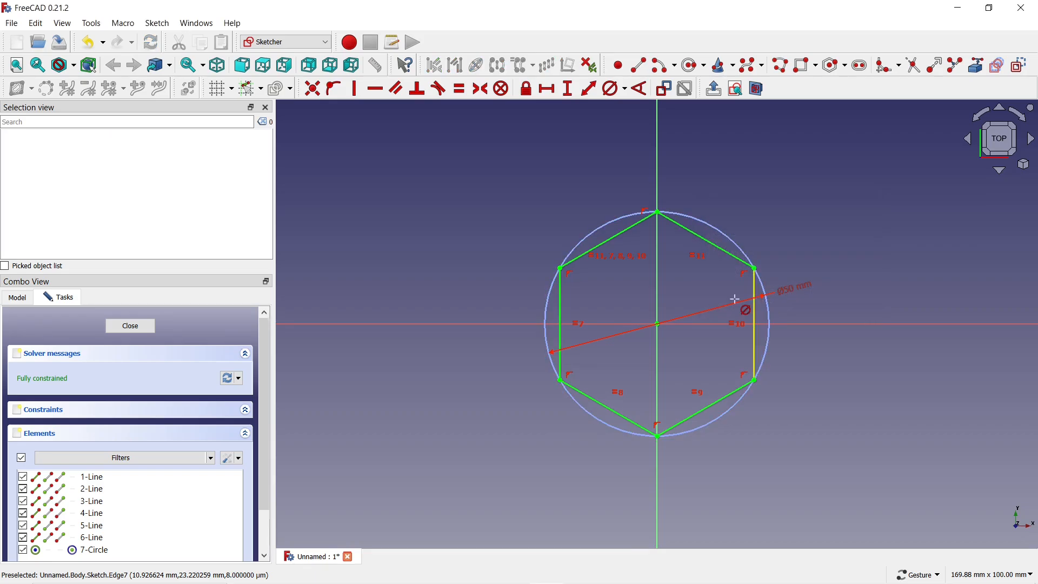
click(141, 326)
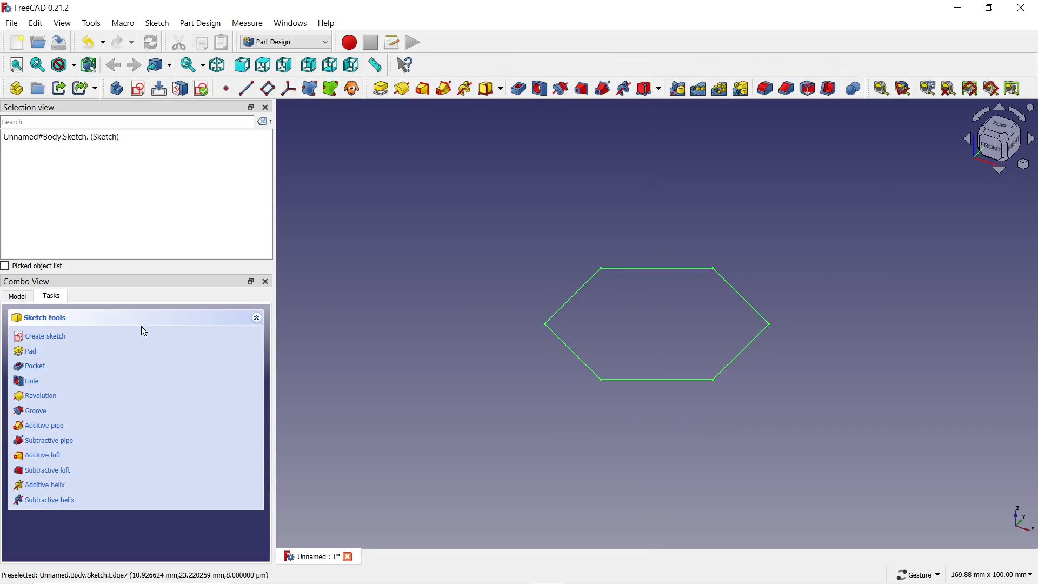
Step: Pad the hexagon sketch to a length of 5 mm, symmetric to the sketch plane
click(30, 353)
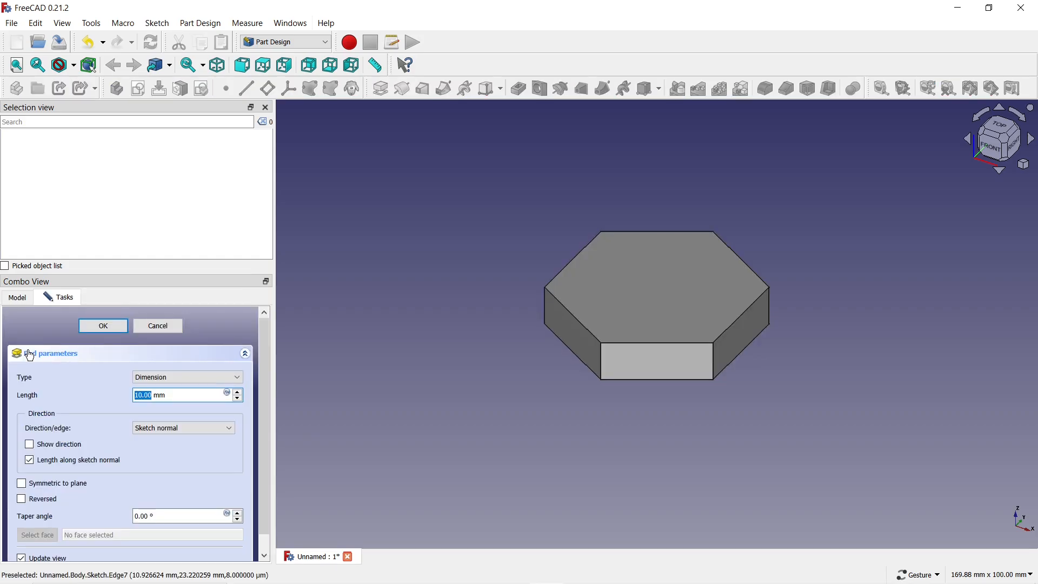
click(22, 485)
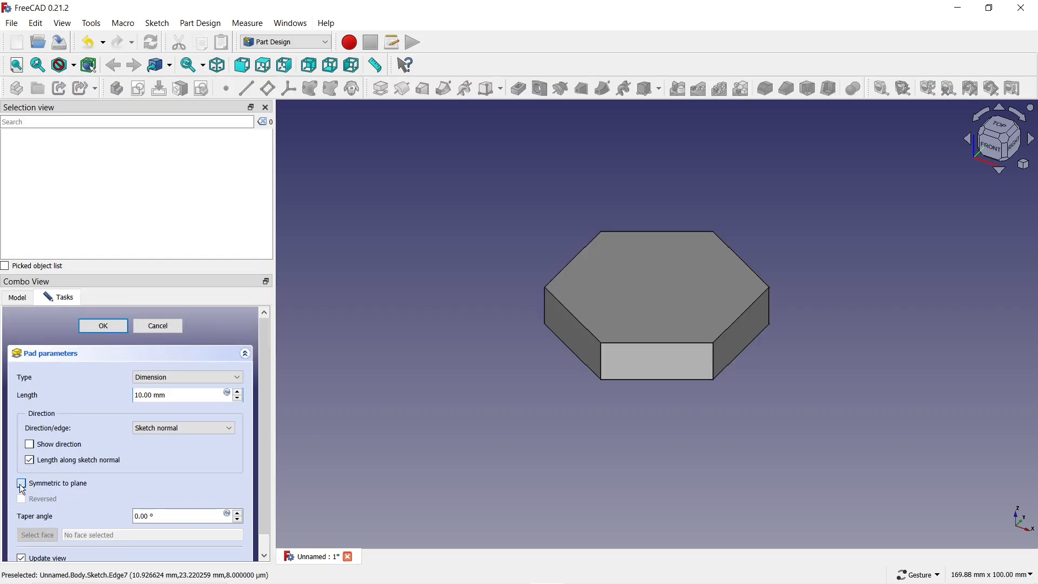
scroll(235, 400, down, 5)
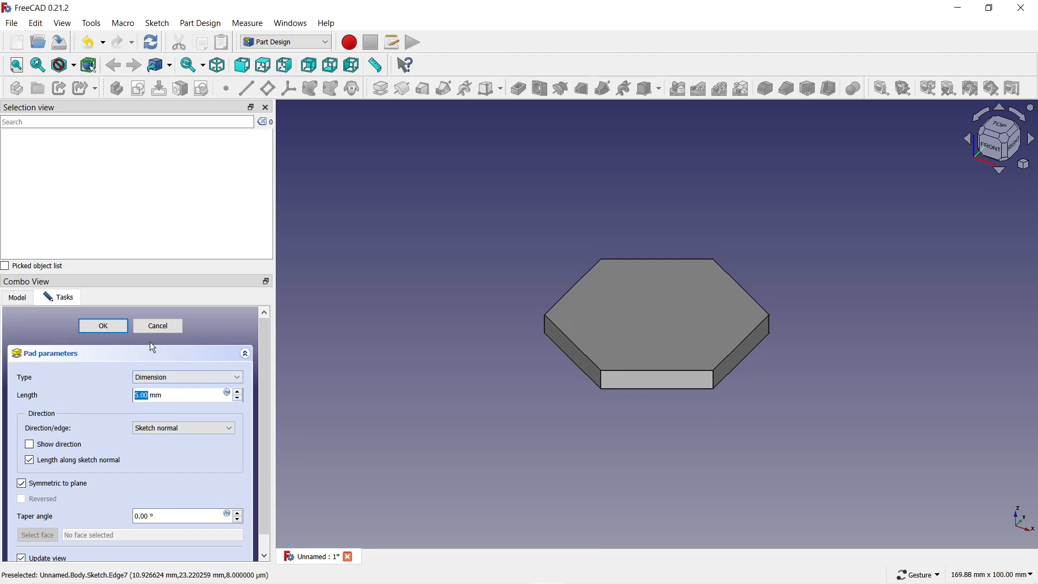
click(115, 325)
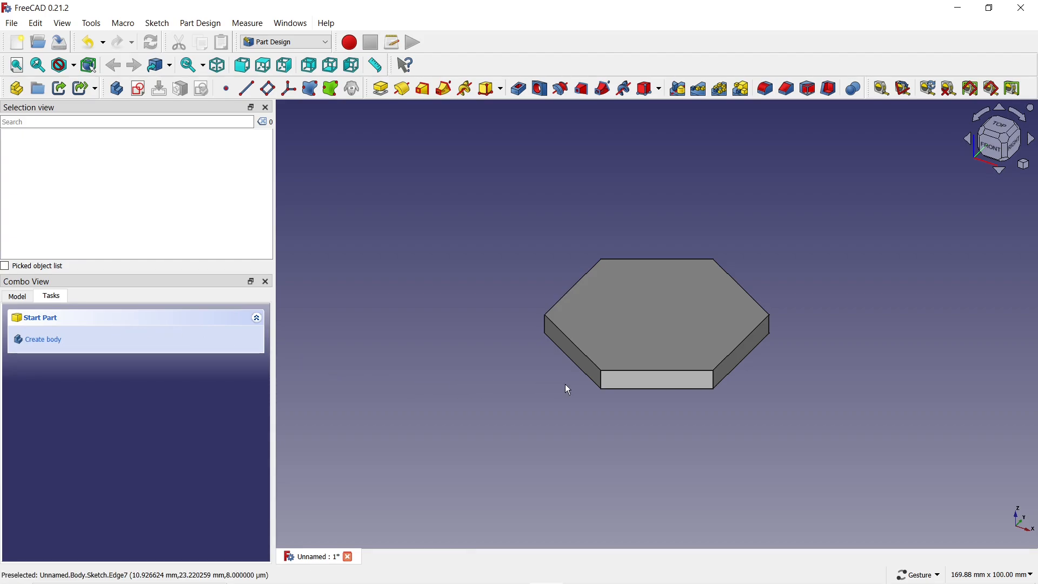
Step: Start a sketch on the plate's front side face and draw a horizontal slot above it, about 3.6 mm wide with 7.1 mm straight sides
click(629, 386)
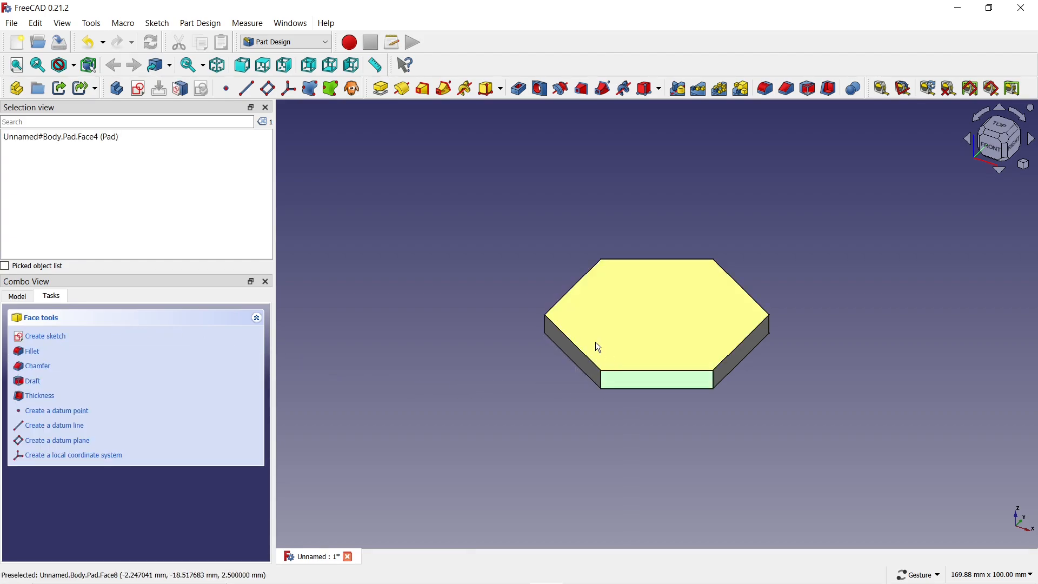
click(140, 91)
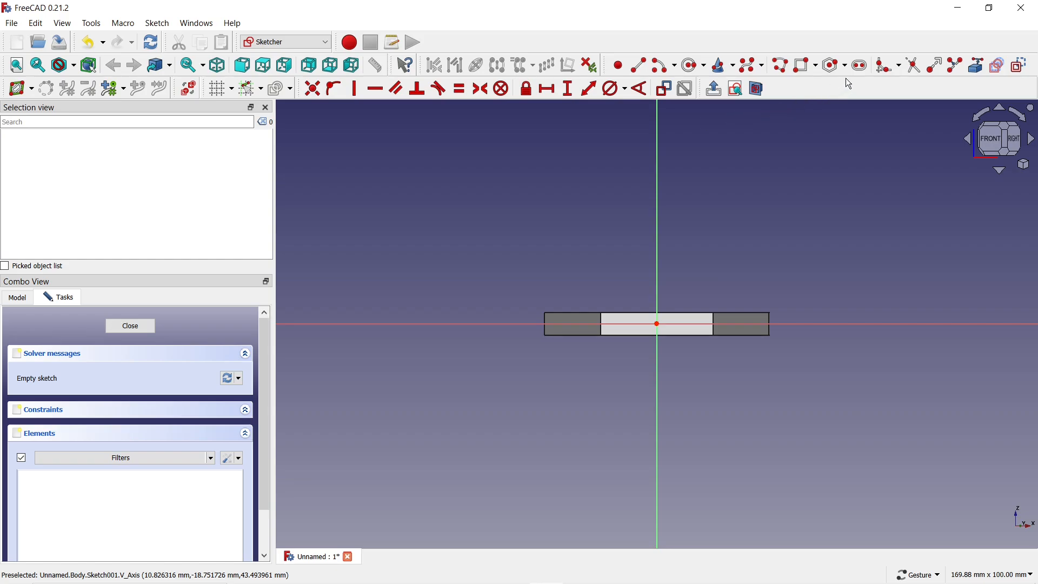
click(860, 66)
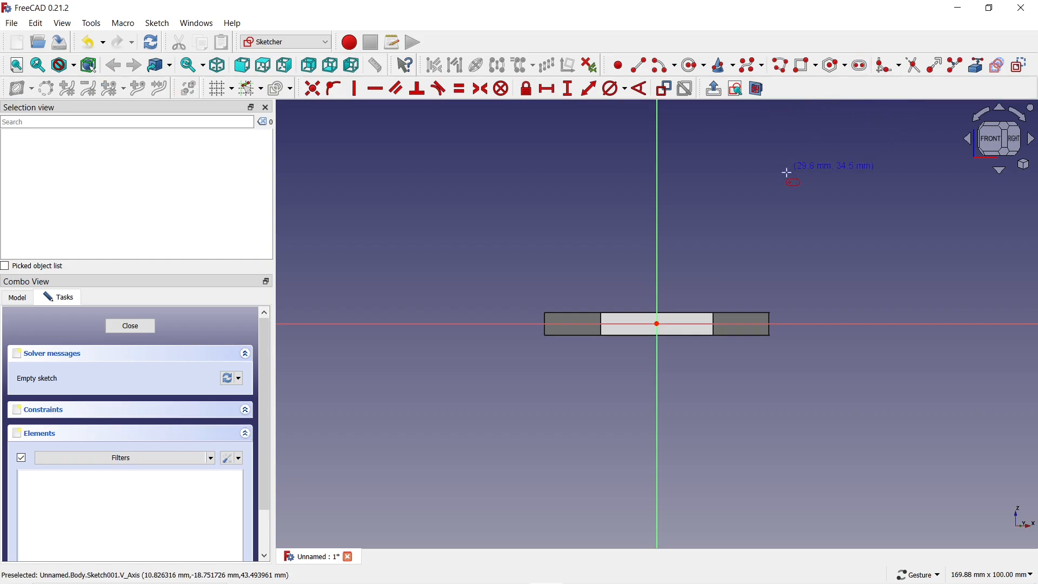
scroll(647, 303, up, 8)
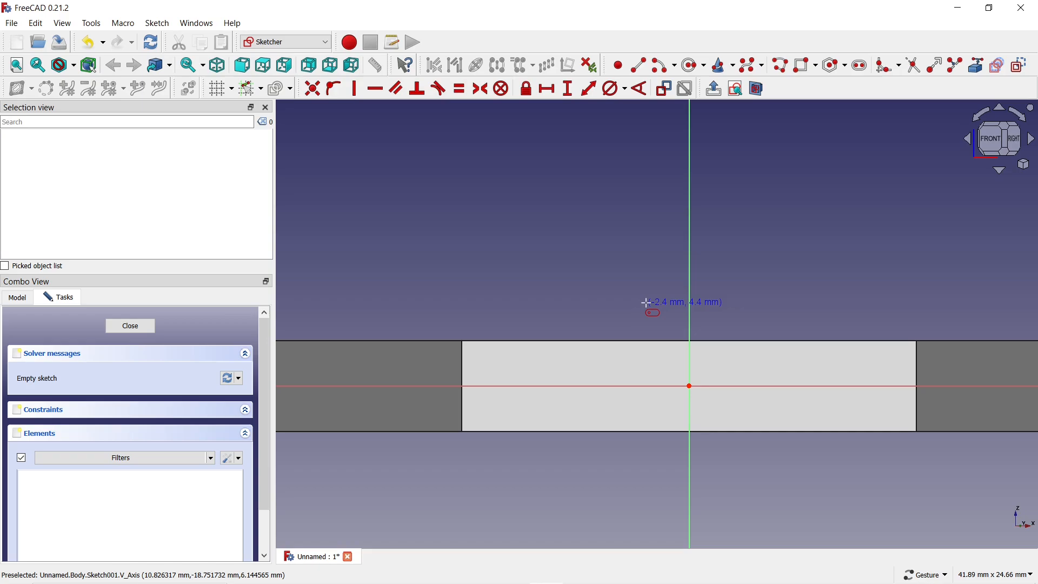
click(519, 291)
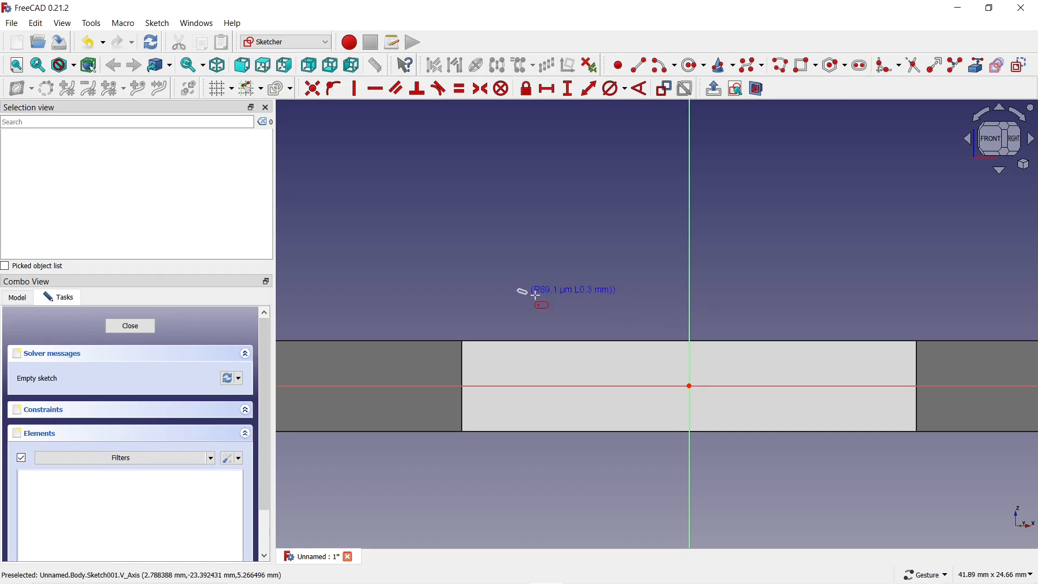
click(652, 291)
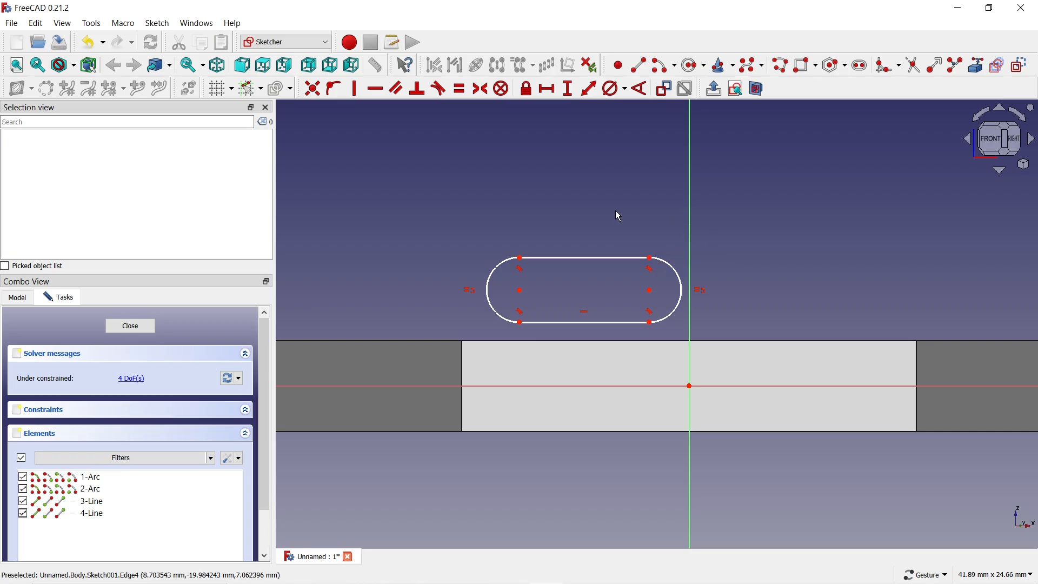
Step: Constrain the slot's end arc diameter to 3 mm and the horizontal length of its straight side to 10 mm
click(611, 93)
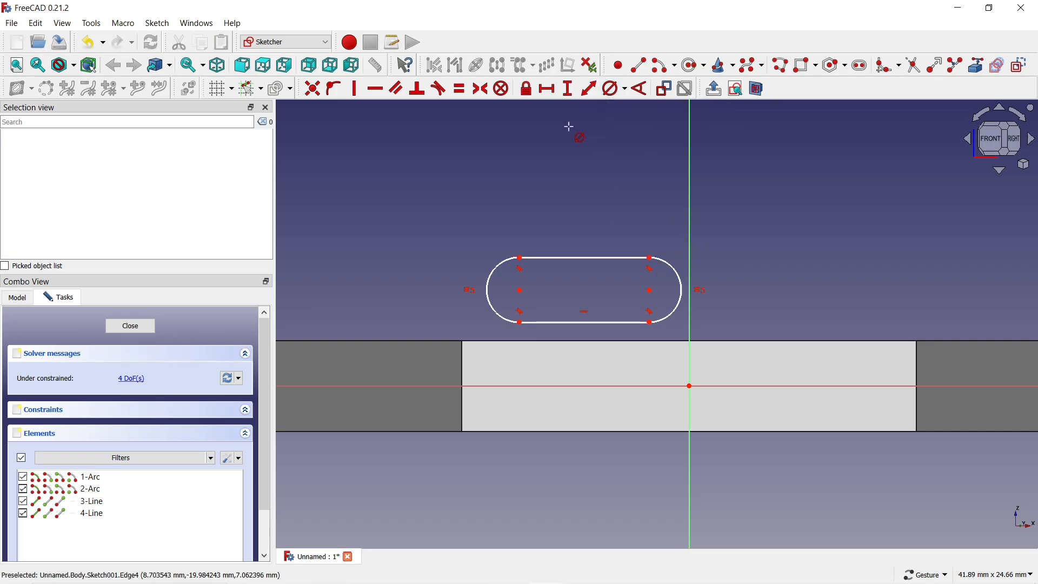
click(494, 270)
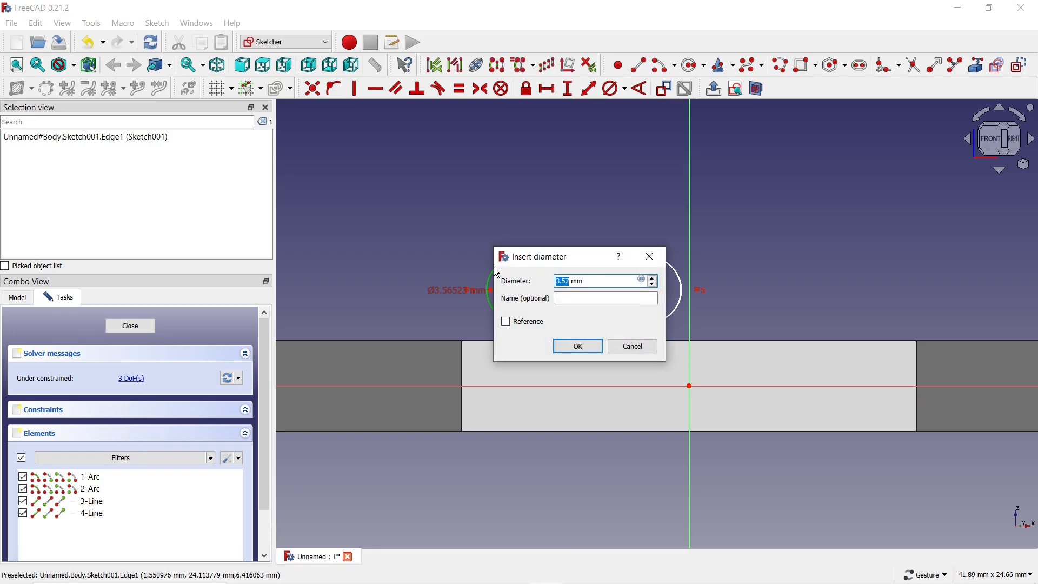
text(3)
click(577, 346)
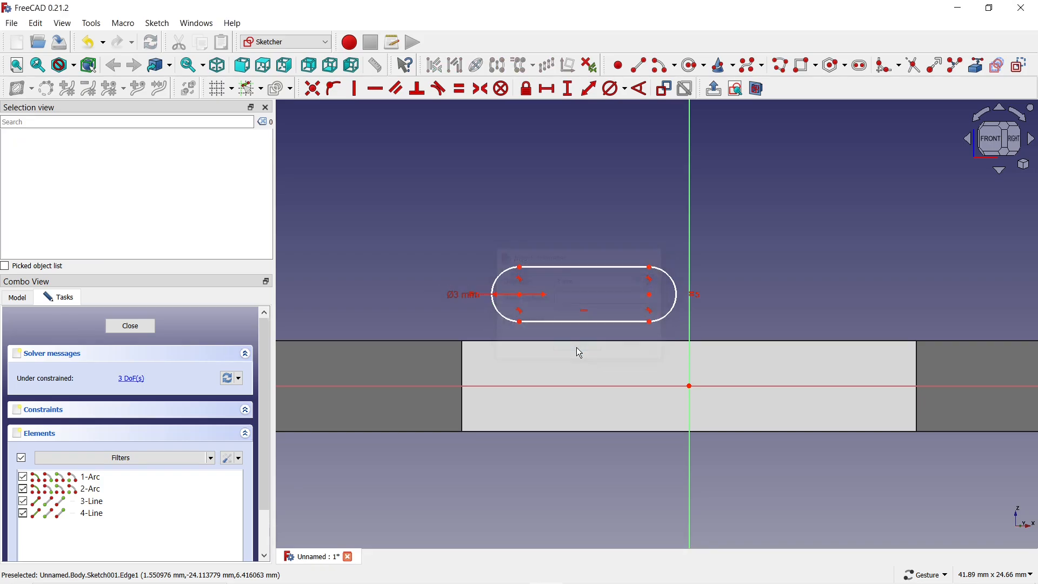
click(548, 89)
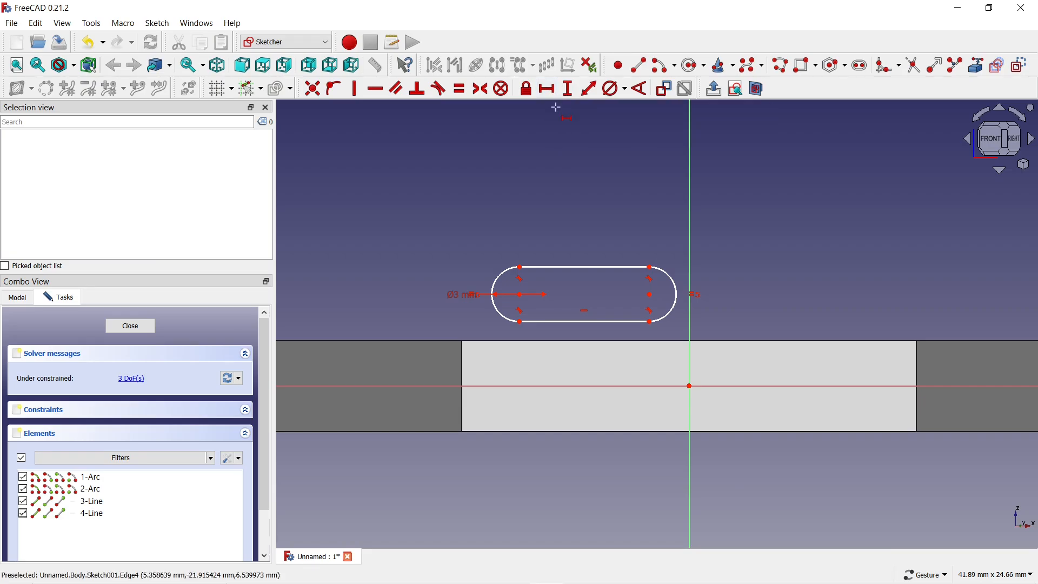
click(579, 267)
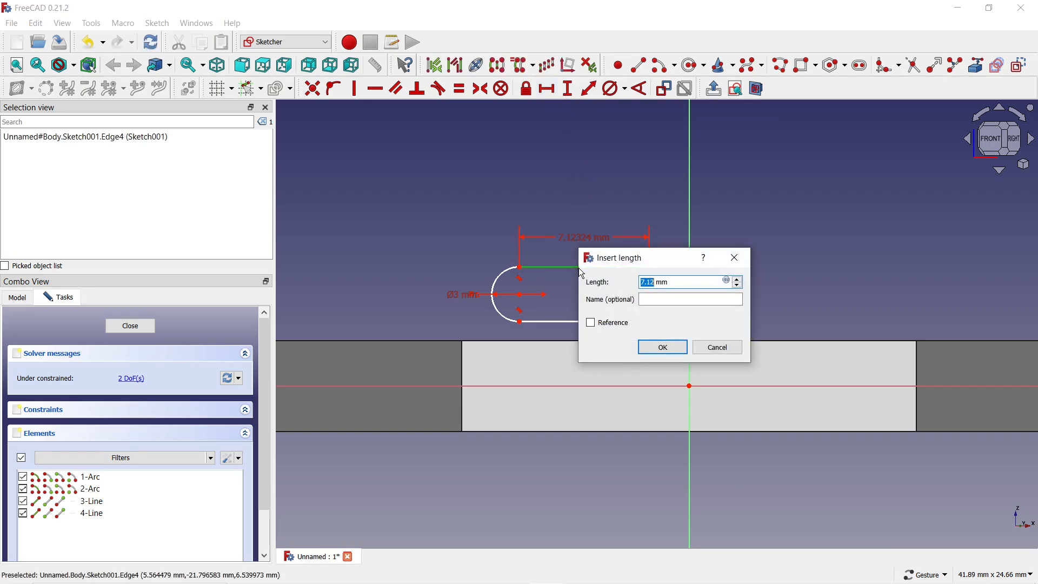
text(10)
click(664, 347)
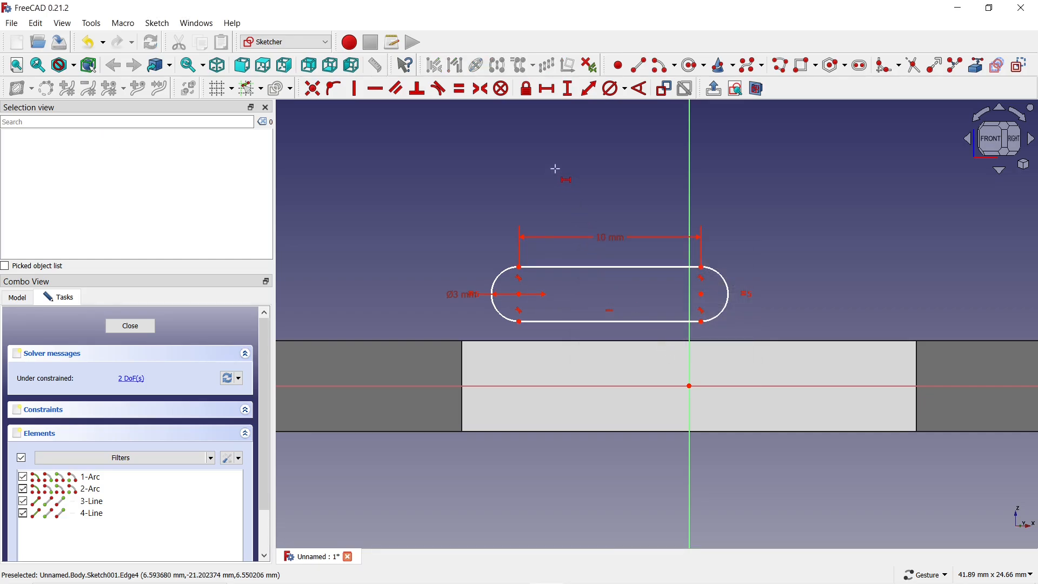
Step: Make the slot's two arc centres symmetric about the origin and finish the sketch
click(482, 89)
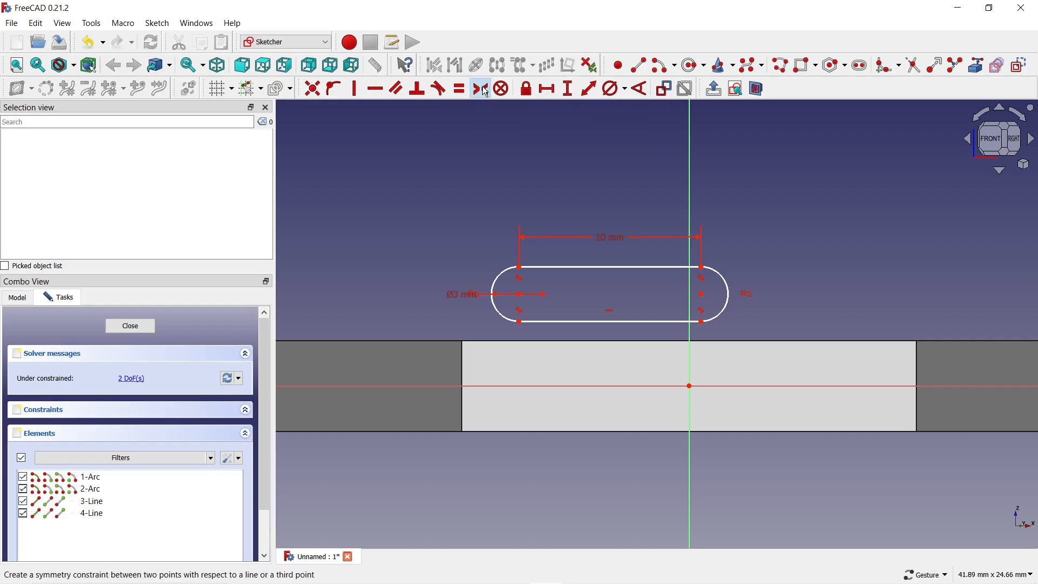
click(520, 294)
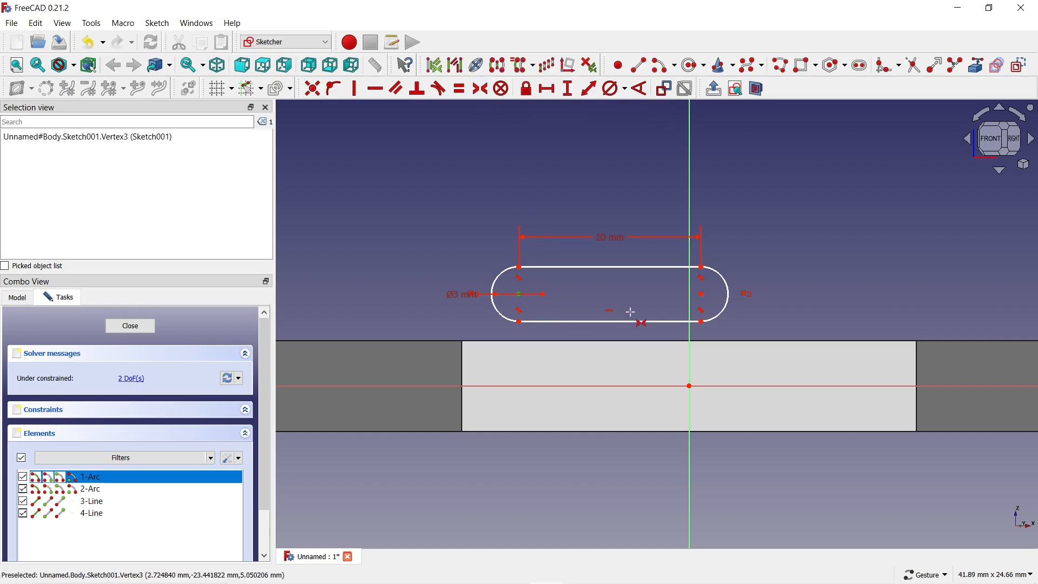
click(702, 295)
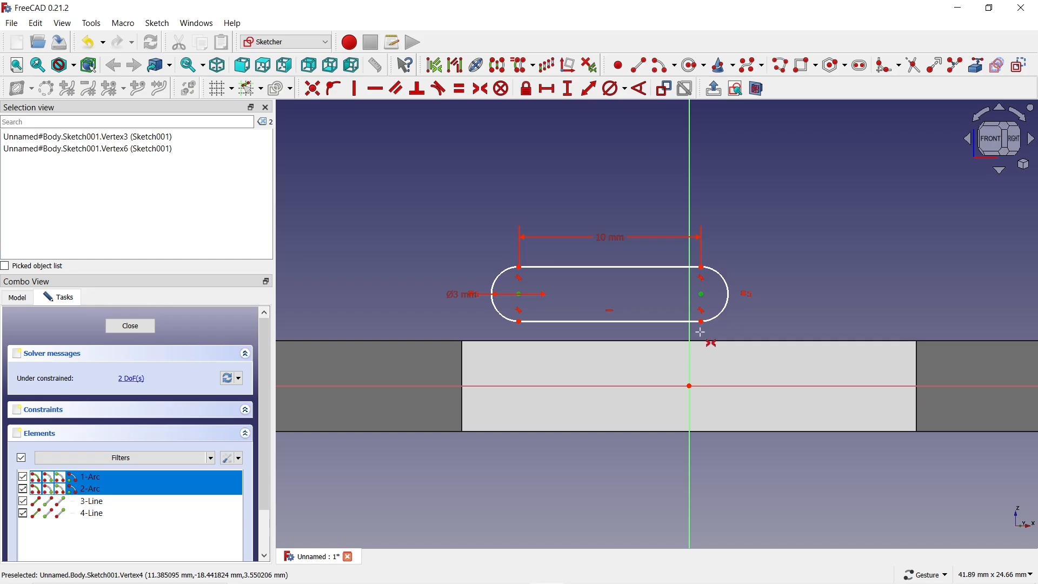
click(690, 386)
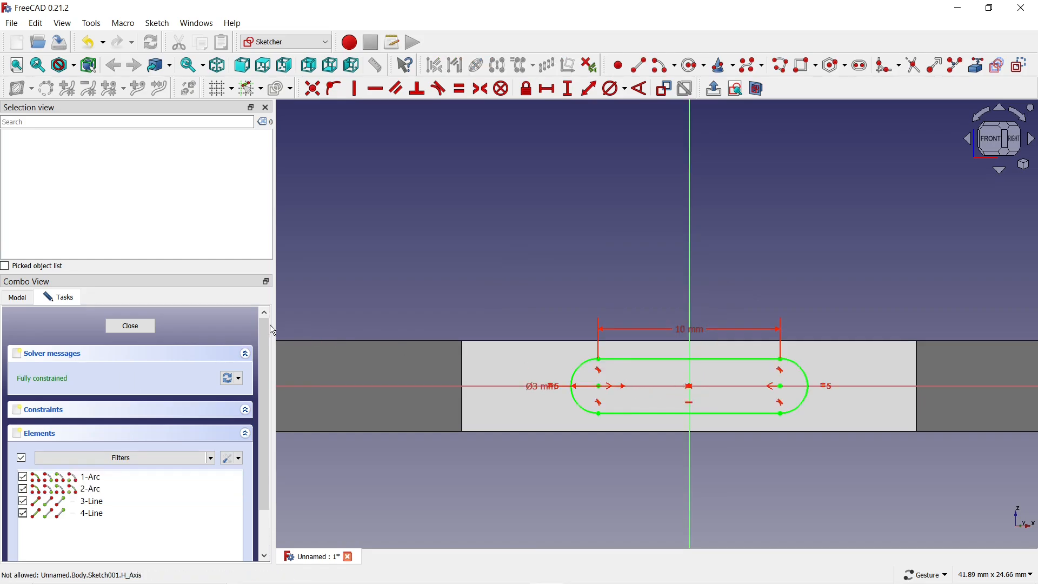
click(133, 326)
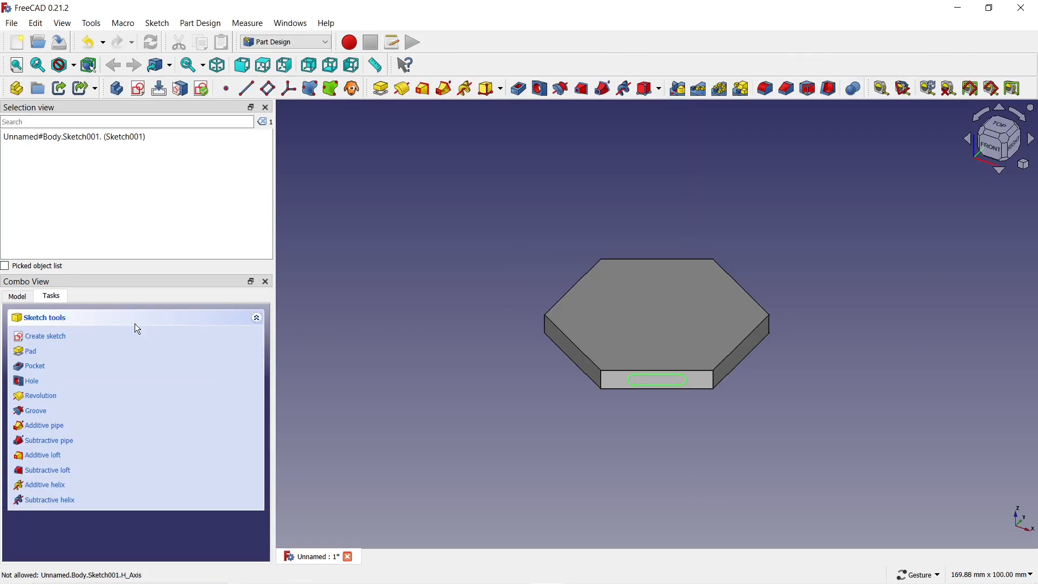
Step: Cut the slot sketch as a pocket through all of the hexagonal plate
click(39, 372)
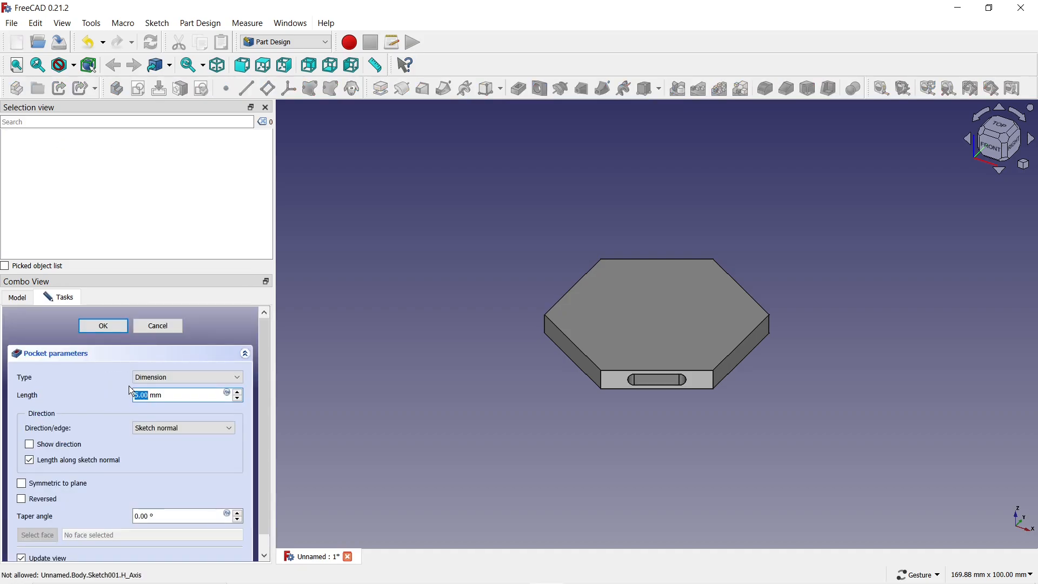
click(205, 378)
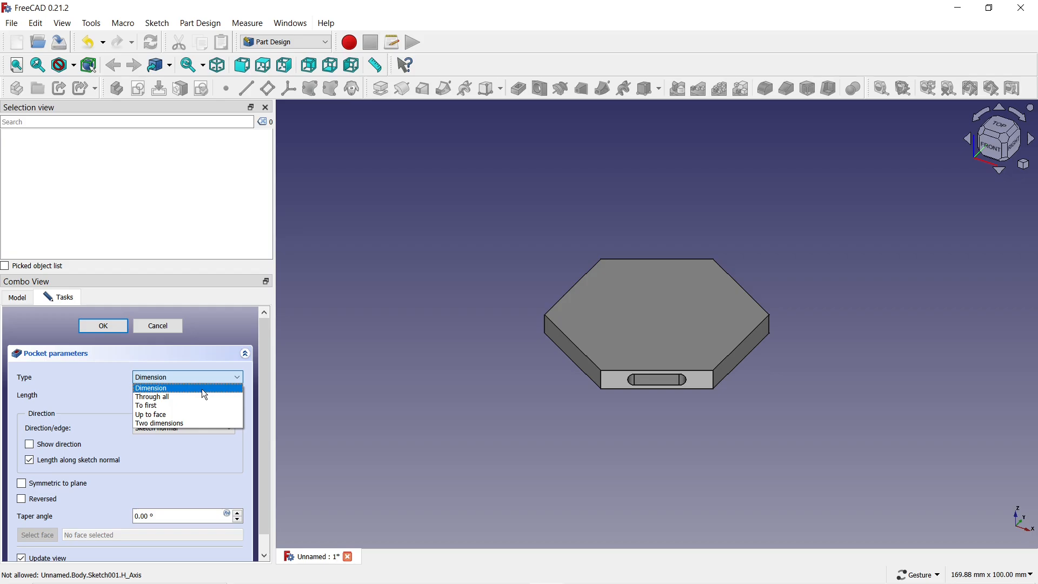
click(203, 397)
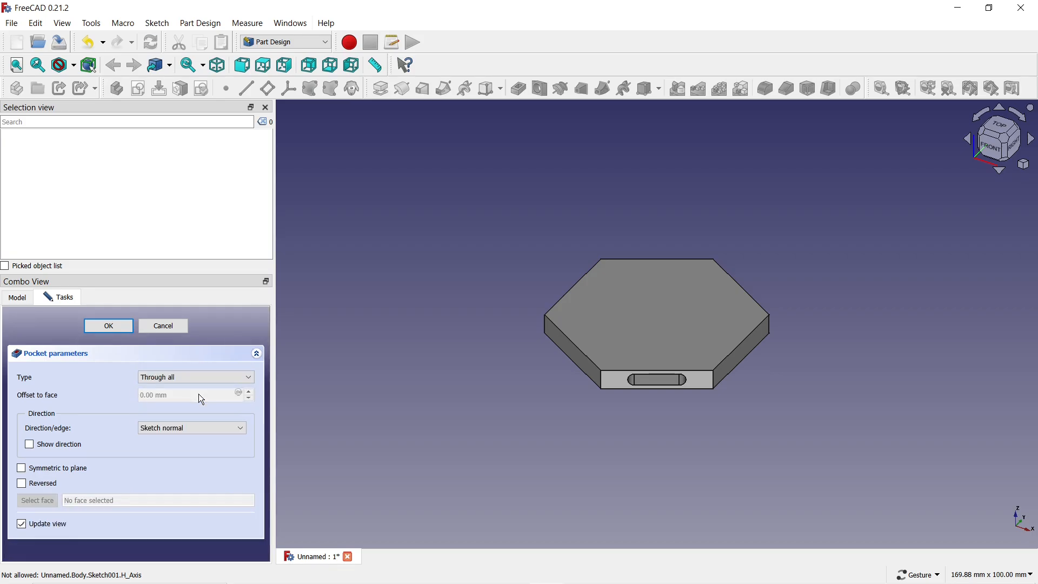
click(109, 327)
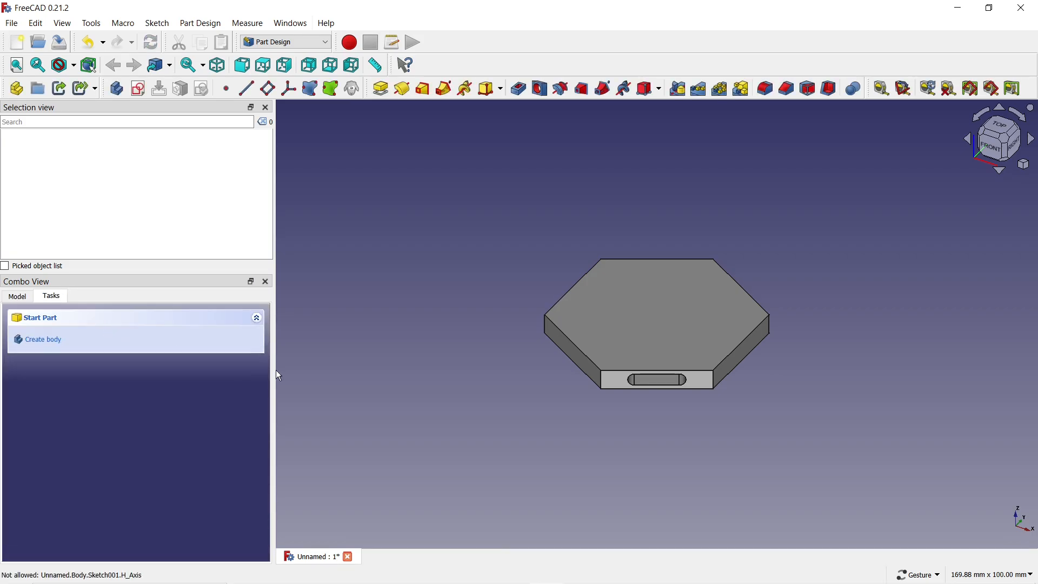
Step: Start a new sketch on the plate's front-left side face, adjacent to the face with the slot
drag(648, 428, 648, 370)
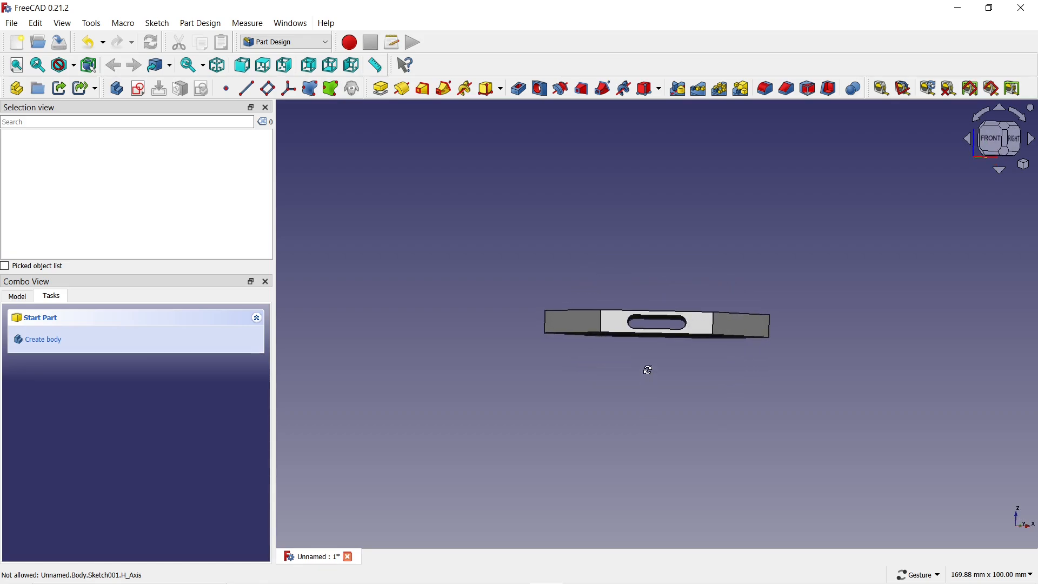
scroll(647, 368, up, 5)
scroll(646, 368, down, 5)
drag(647, 379, 714, 289)
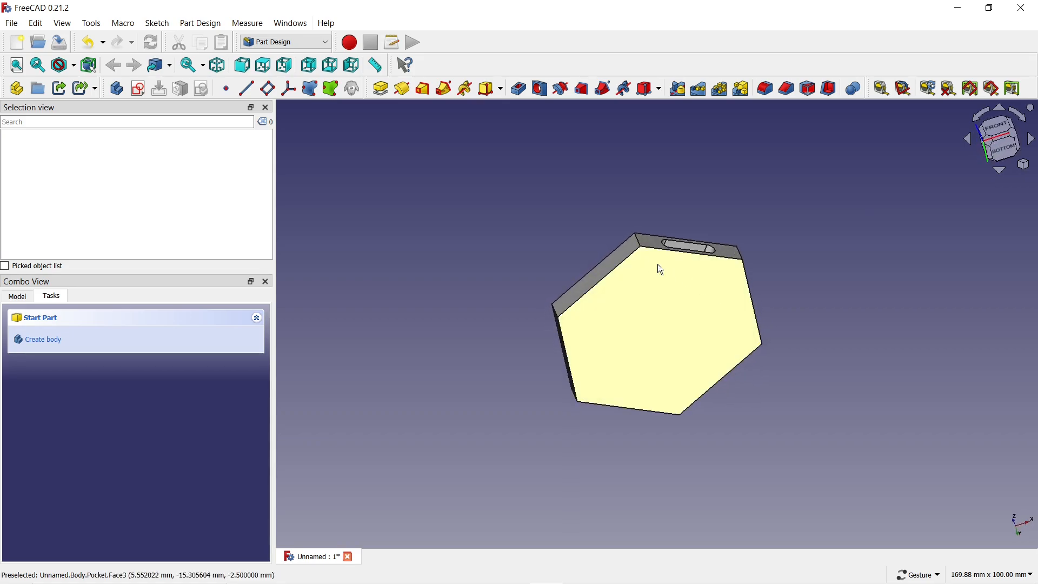
click(623, 264)
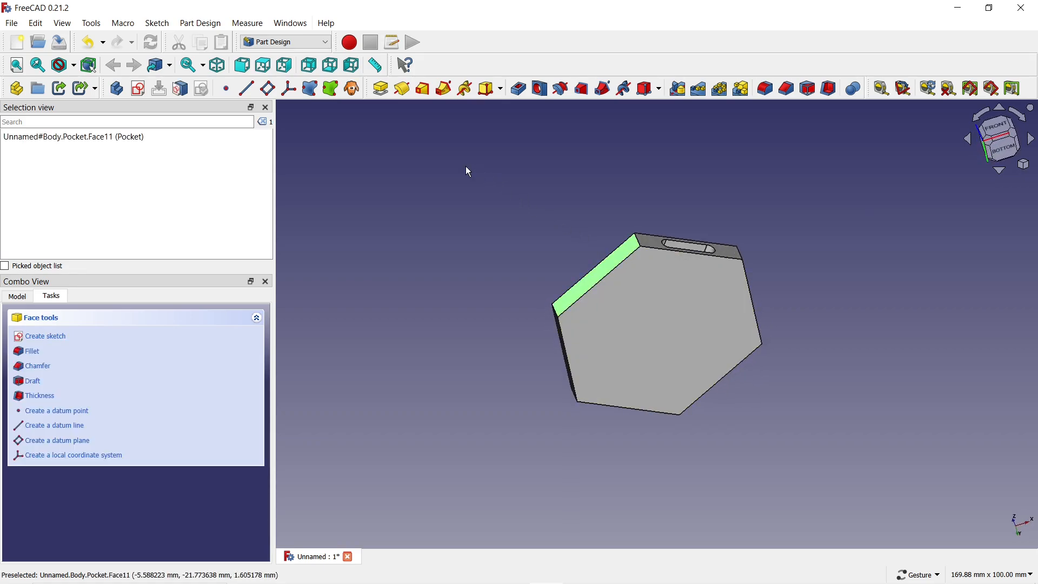
click(136, 90)
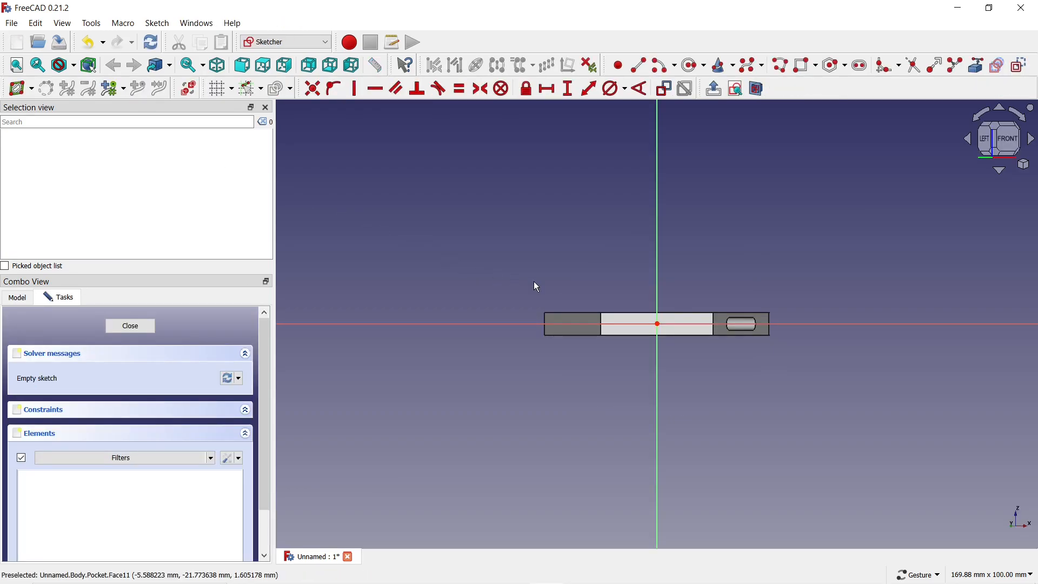
Step: Draw two circles above the face, one on each side of the vertical axis, the right-hand one about 5.6 mm in diameter
scroll(662, 308, up, 5)
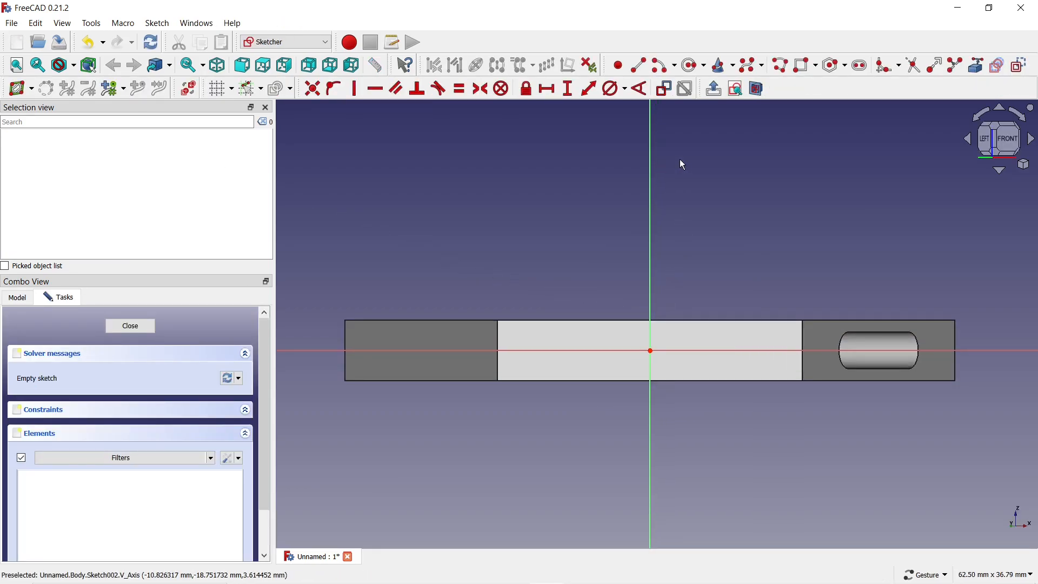
click(686, 63)
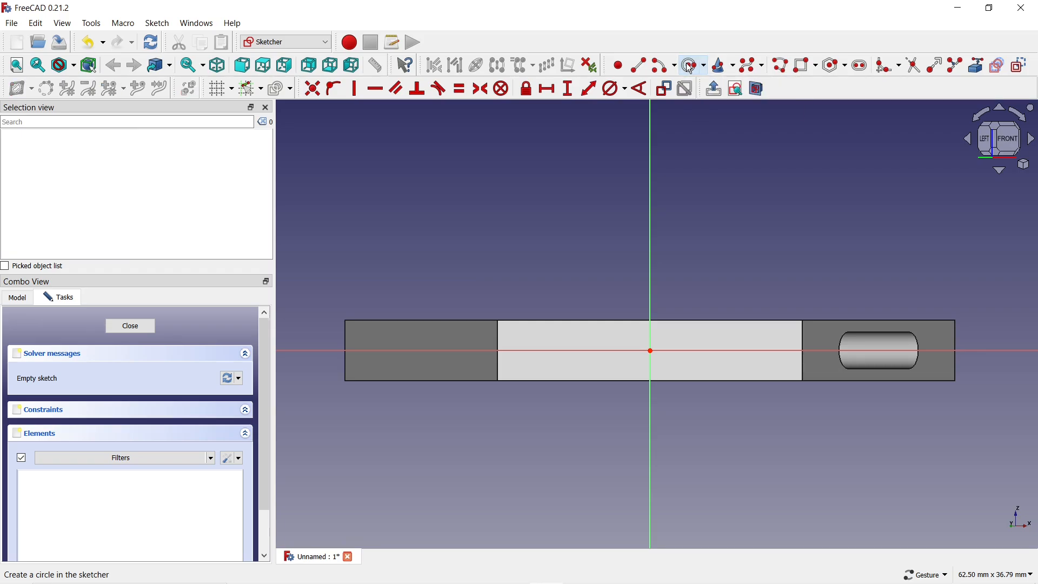
click(591, 256)
click(608, 272)
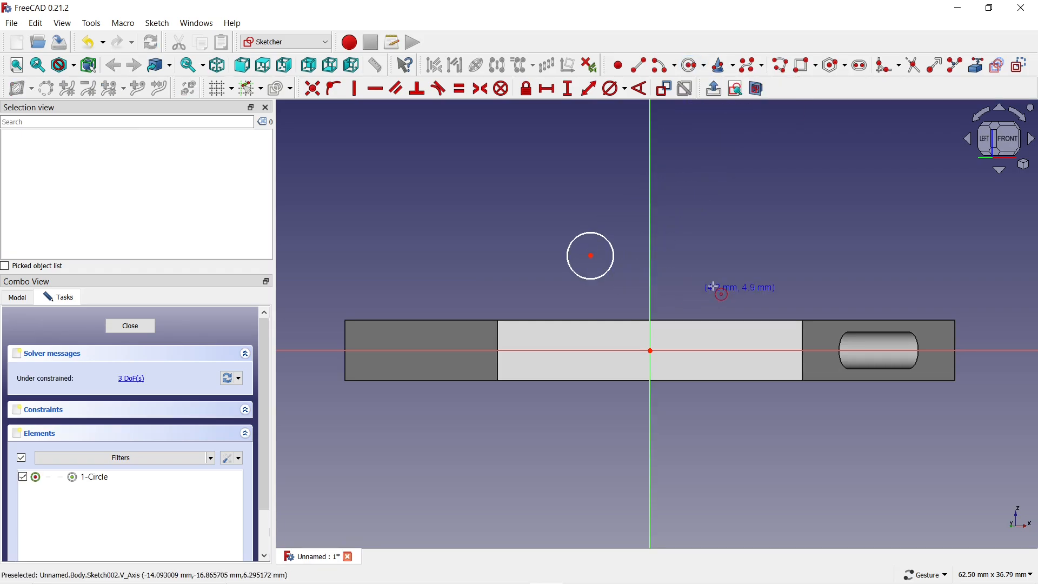
click(738, 266)
click(757, 238)
right_click(738, 208)
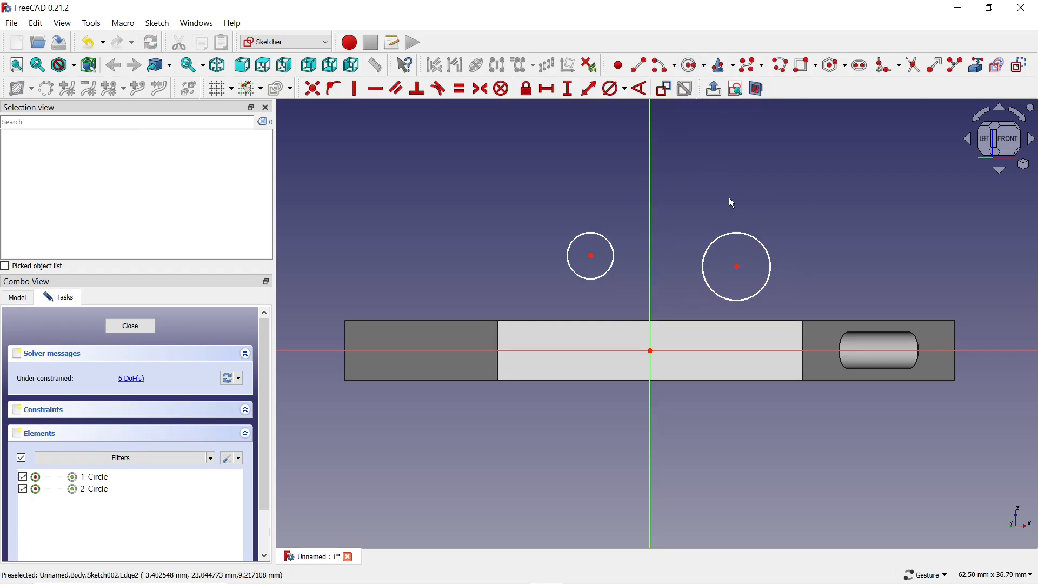
Step: Constrain both circles to an equal diameter of 2 mm
click(724, 233)
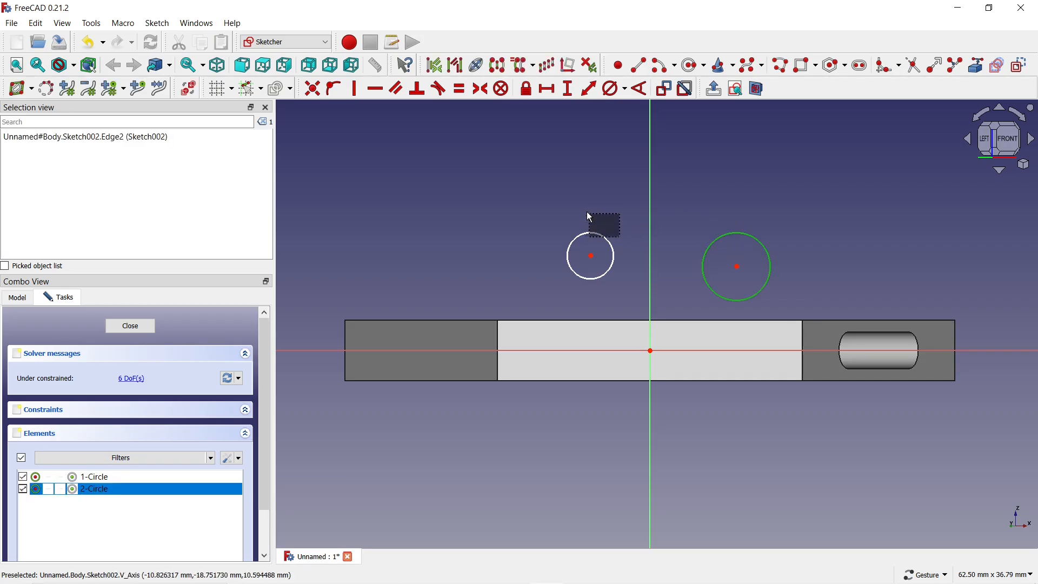
drag(587, 213, 584, 208)
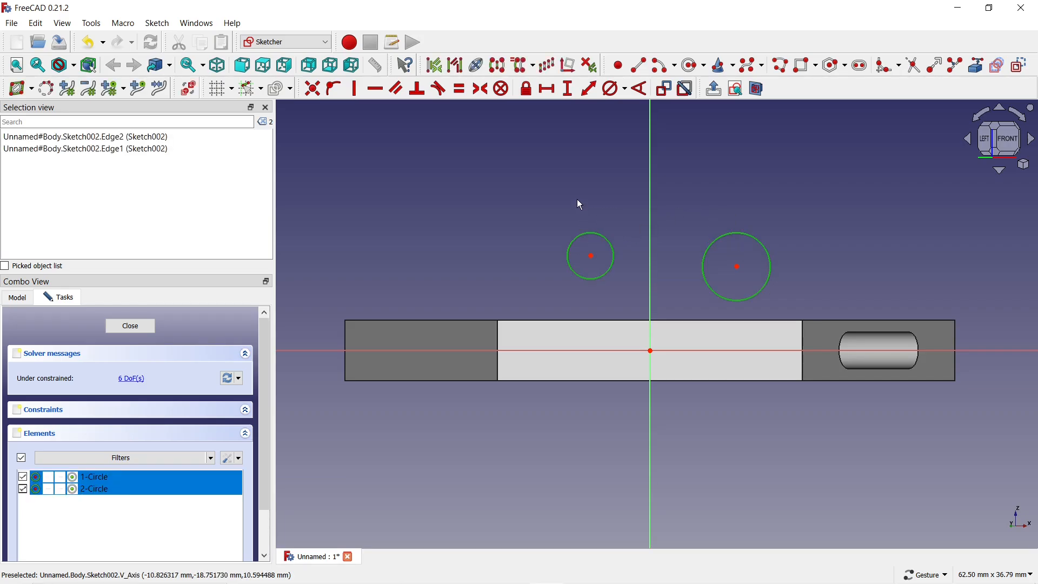
click(613, 88)
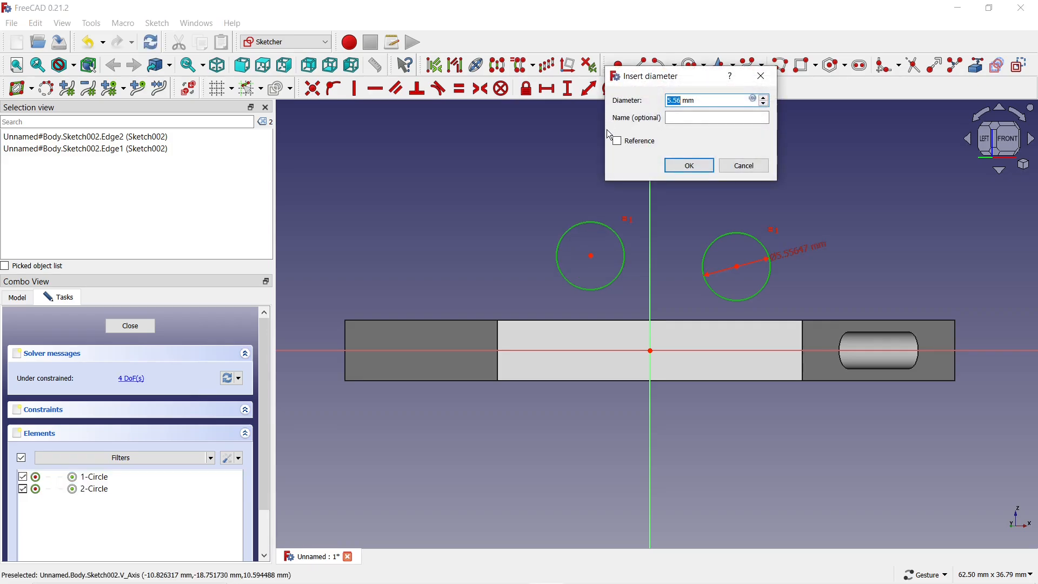
text(2)
key(Return)
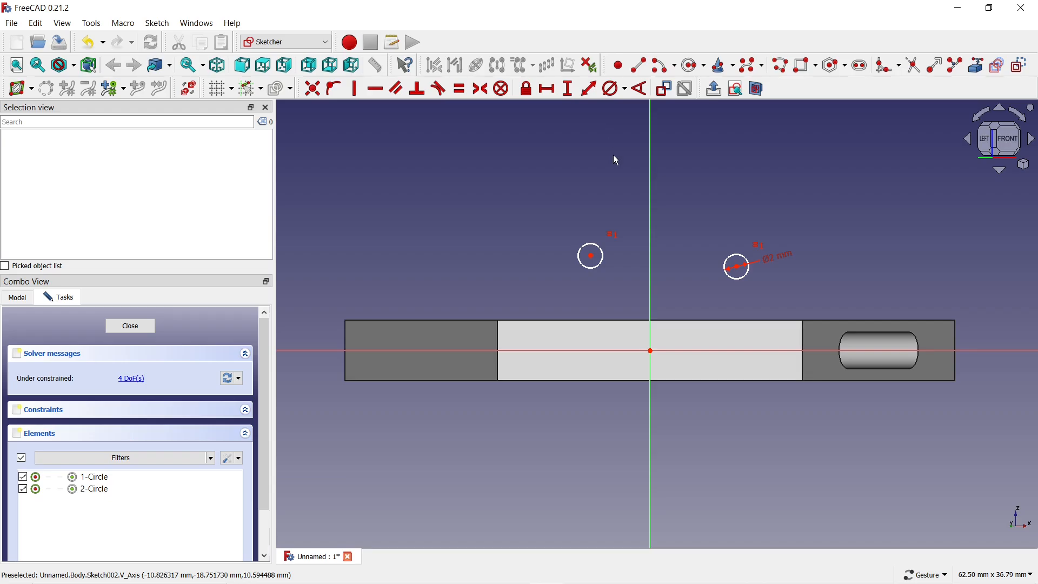
Step: Make the centres of the two circles symmetric about the sketch origin
scroll(628, 219, up, 3)
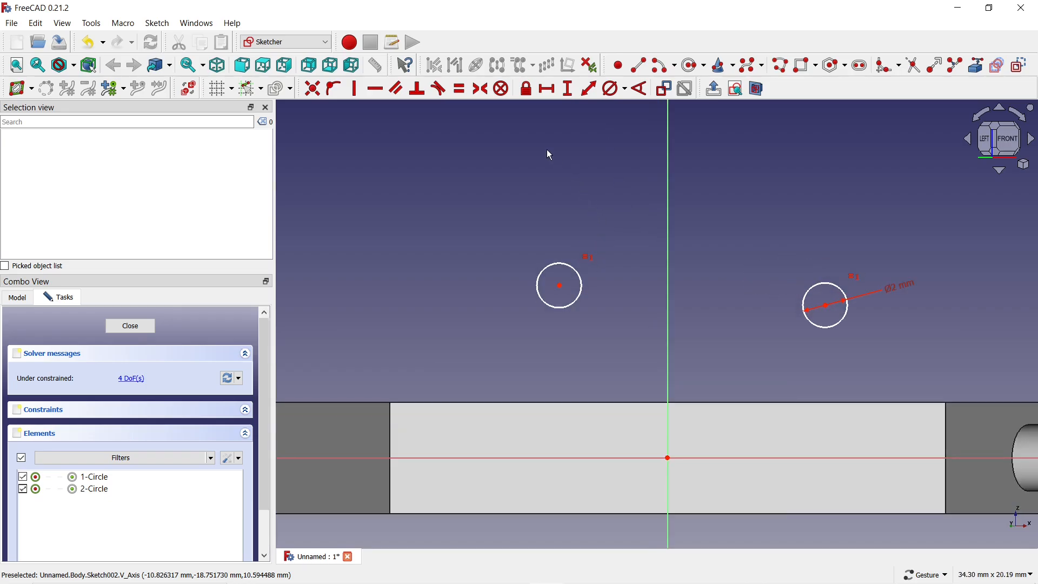
click(482, 90)
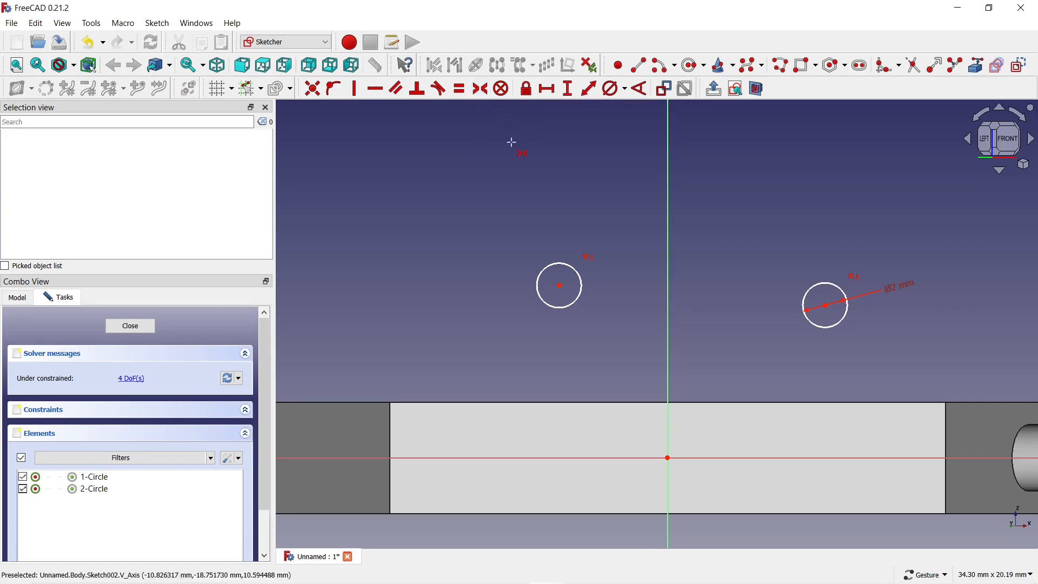
click(558, 286)
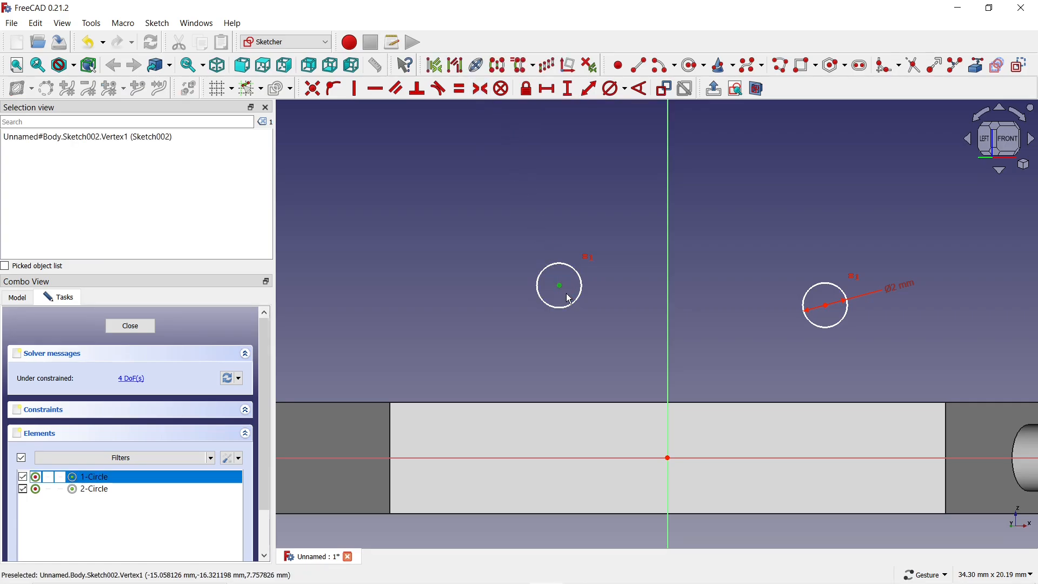
click(825, 306)
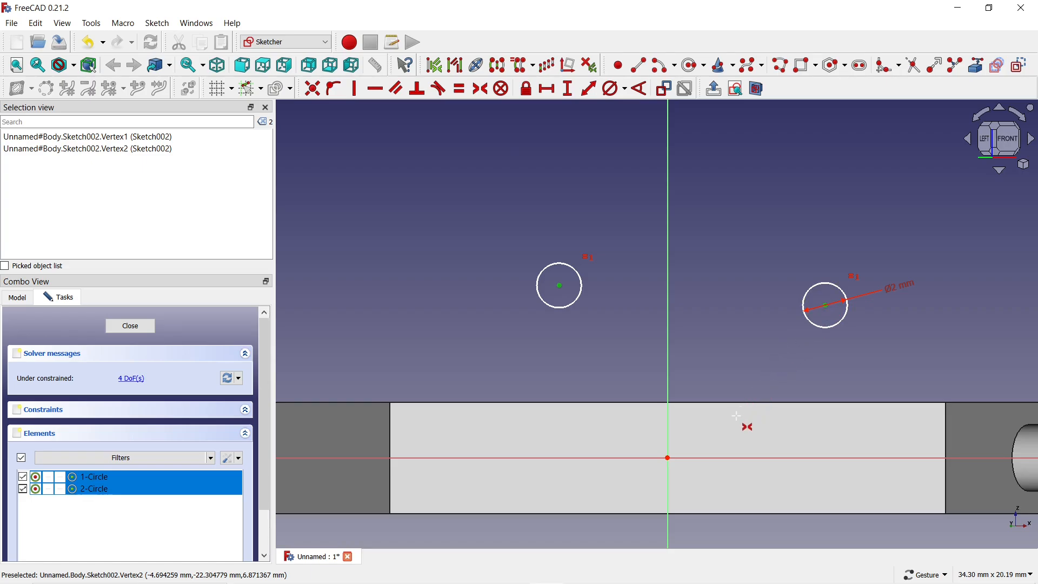
click(669, 458)
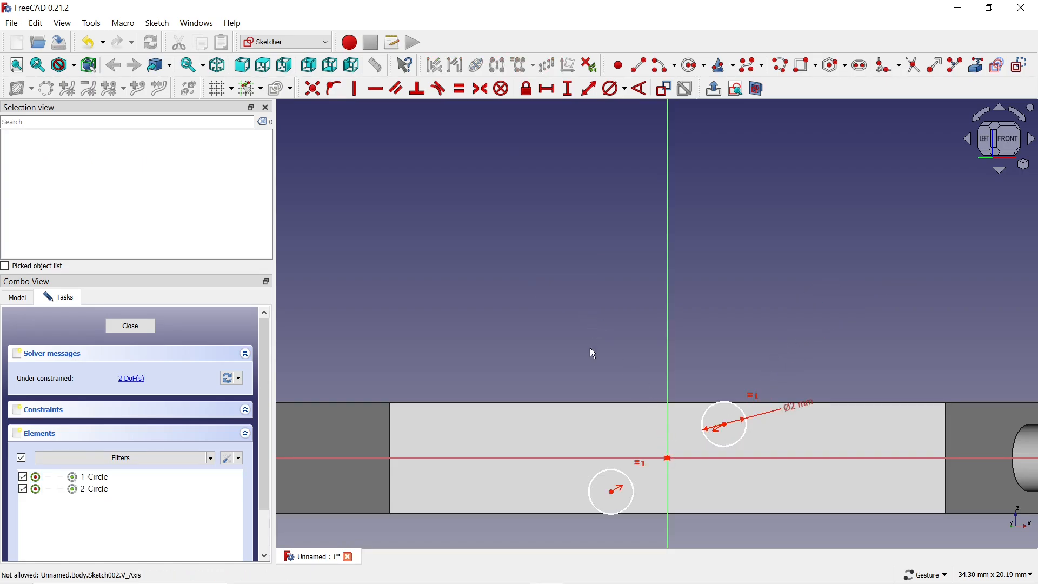
Step: Move the left circle outward toward the face's left edge and constrain its centre onto the horizontal axis
drag(615, 491, 494, 425)
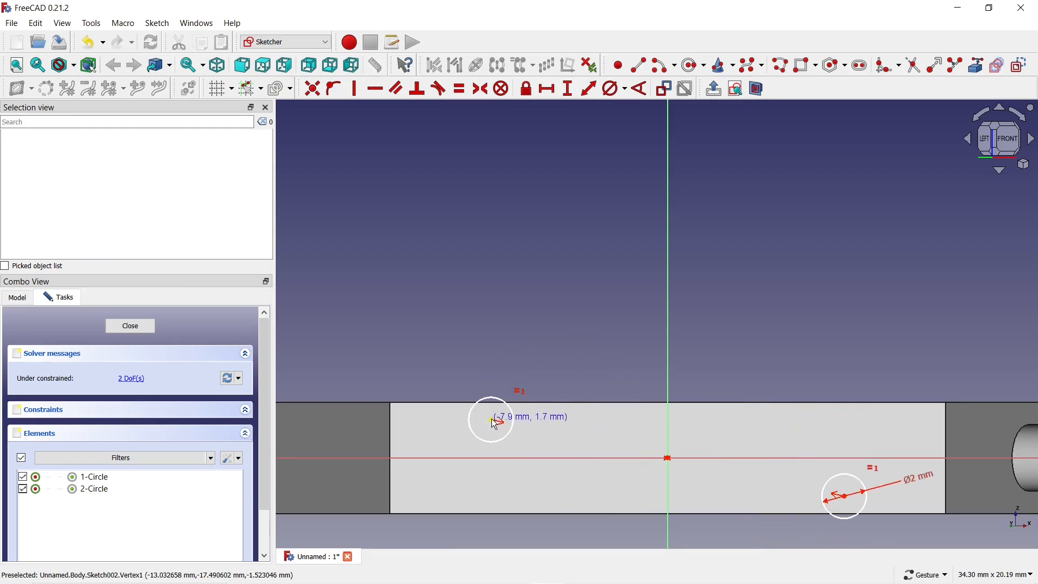
click(491, 419)
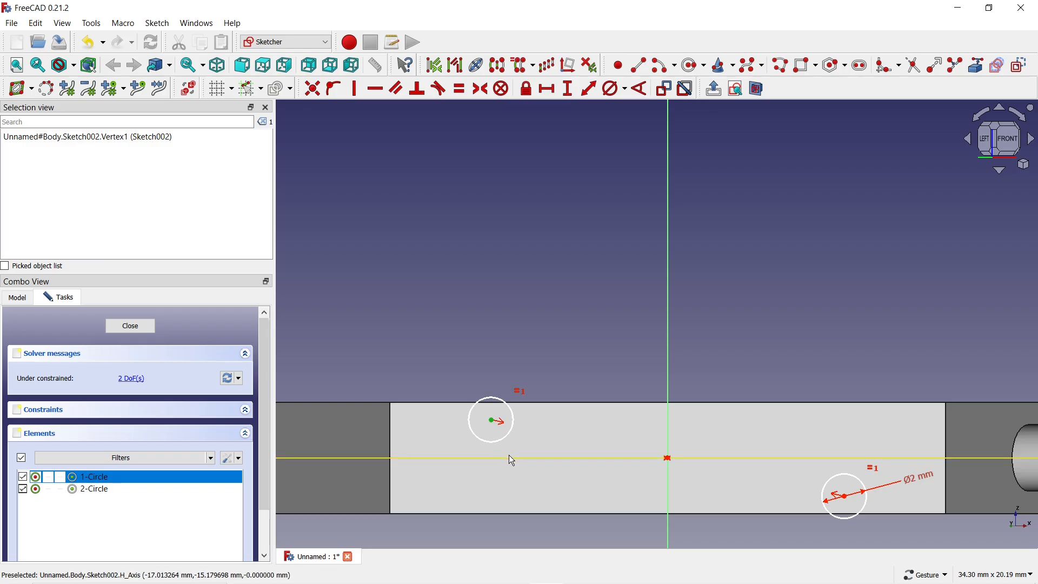
click(509, 455)
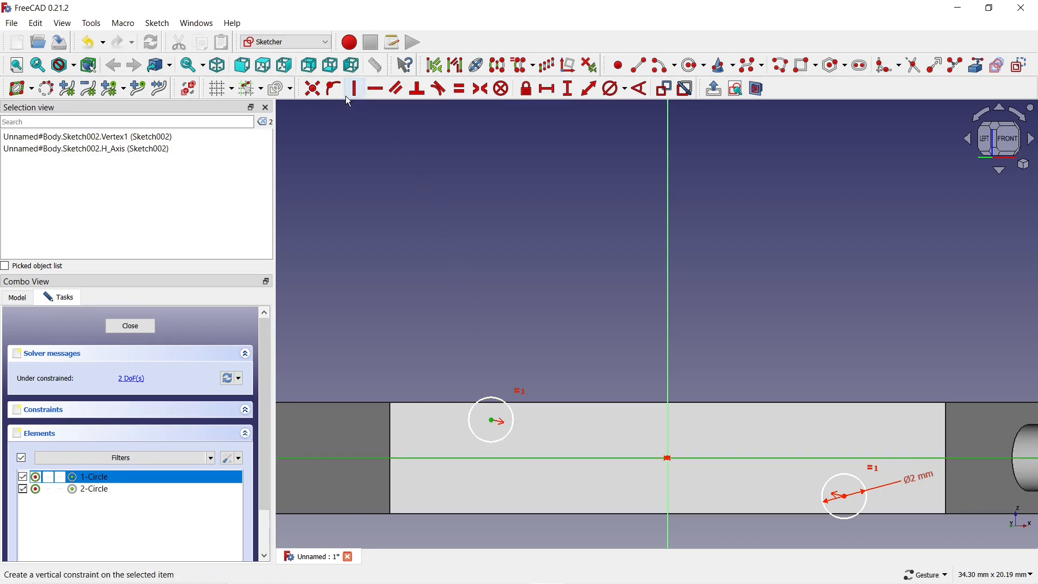
click(334, 89)
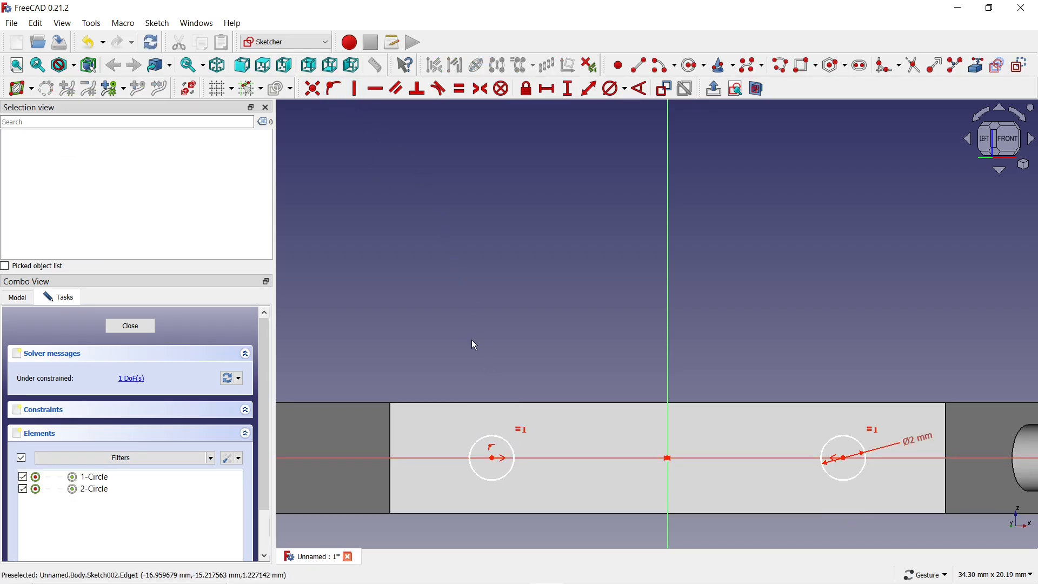
Step: Constrain the horizontal distance between the two circle centres to 10 mm and finish the sketch
drag(492, 458, 580, 469)
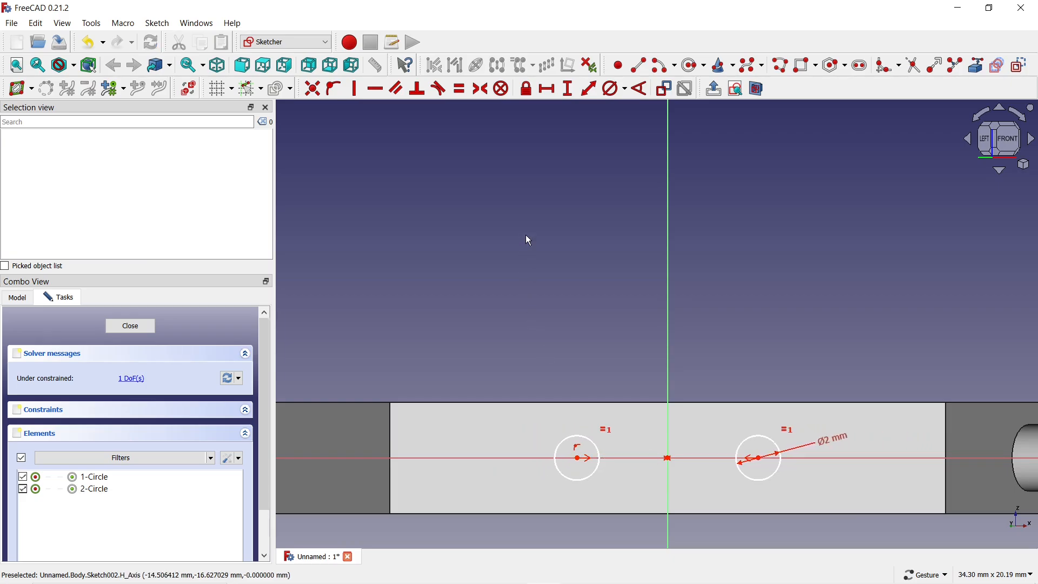
click(547, 96)
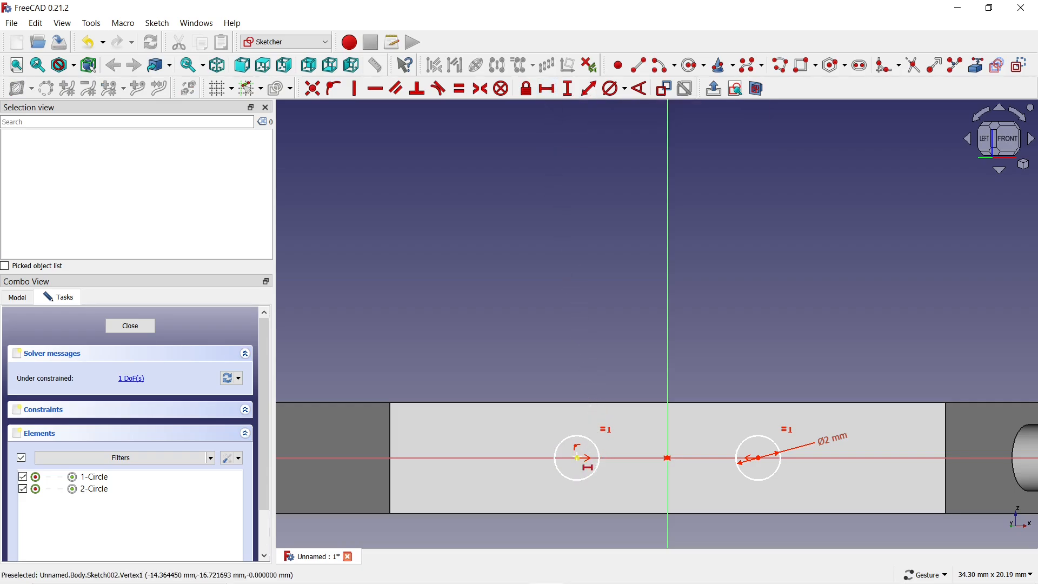
click(579, 459)
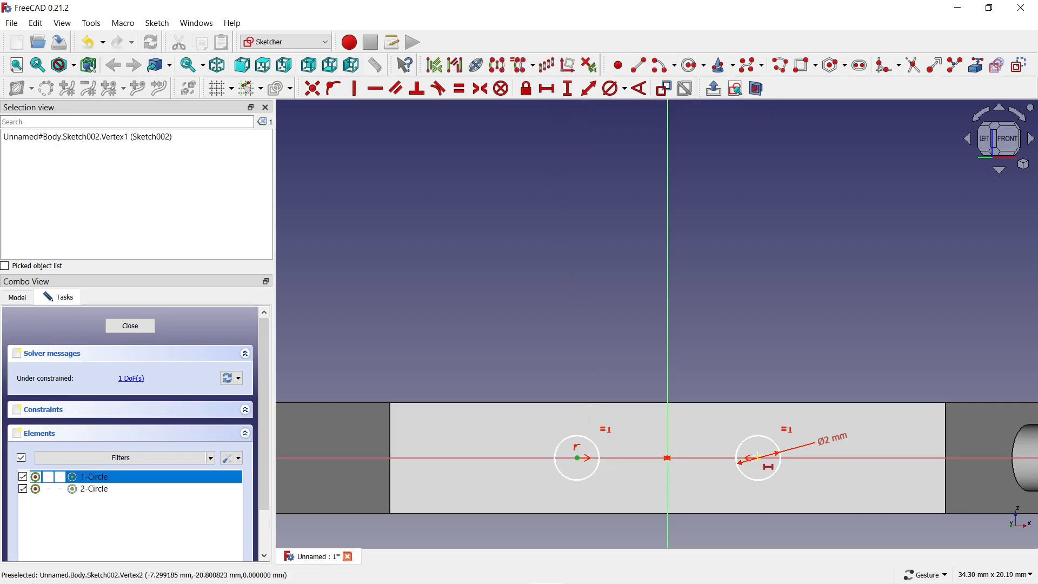
click(759, 458)
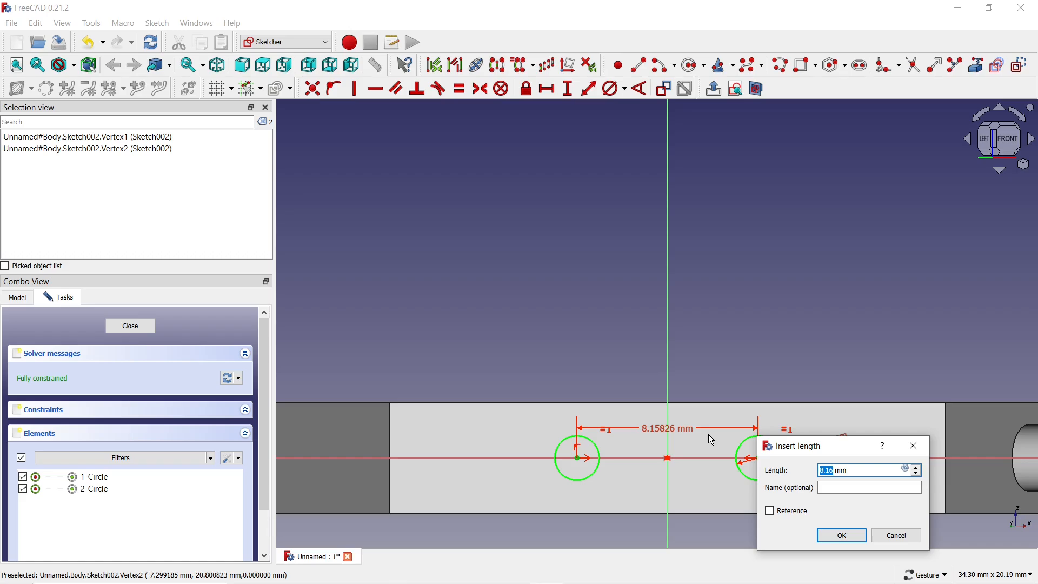
text(10)
key(Return)
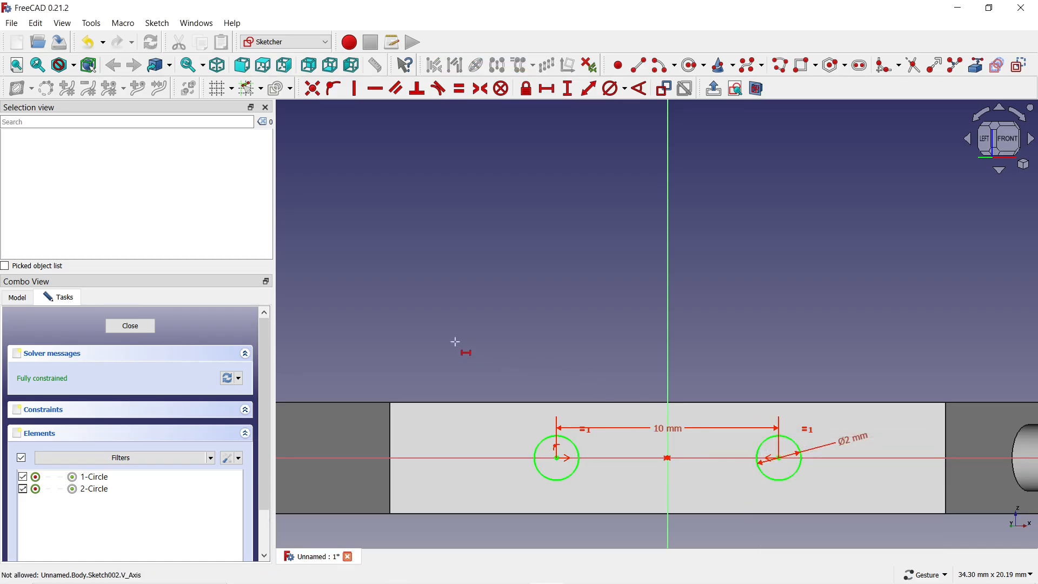
click(138, 326)
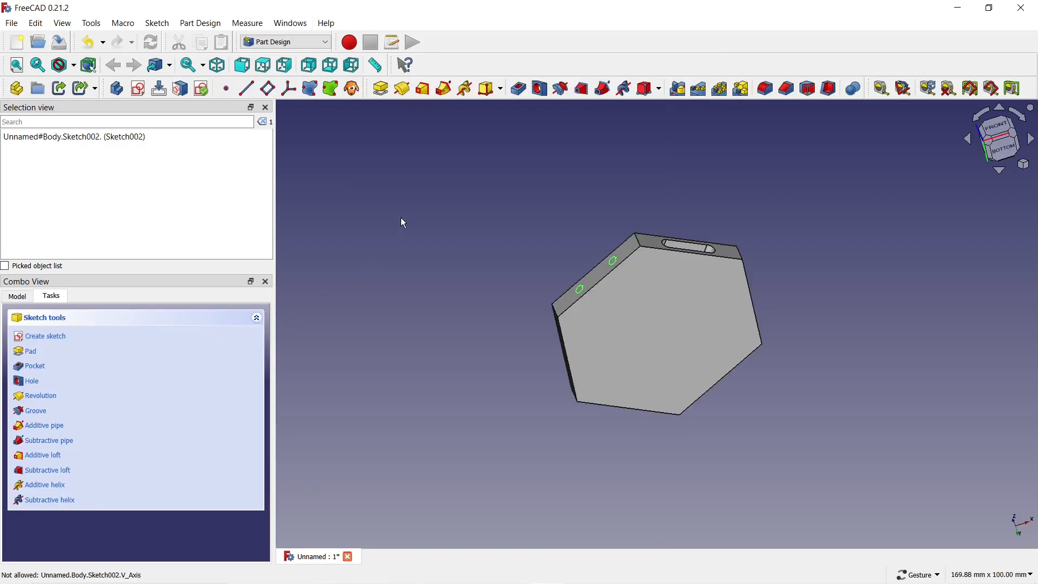
Step: Cut the two circles as a pocket of type To first with a 0 mm face offset
click(519, 89)
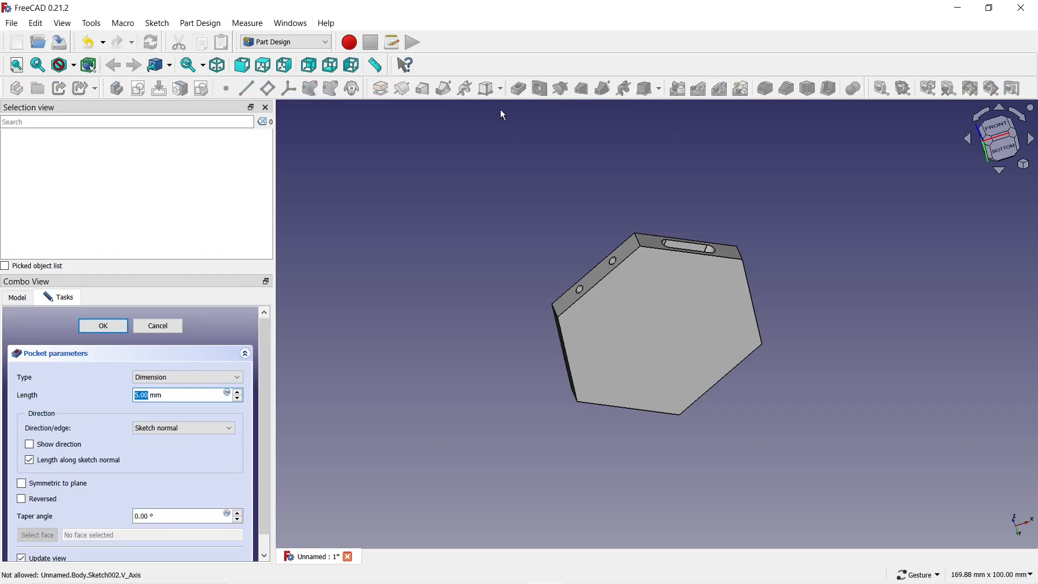
click(240, 382)
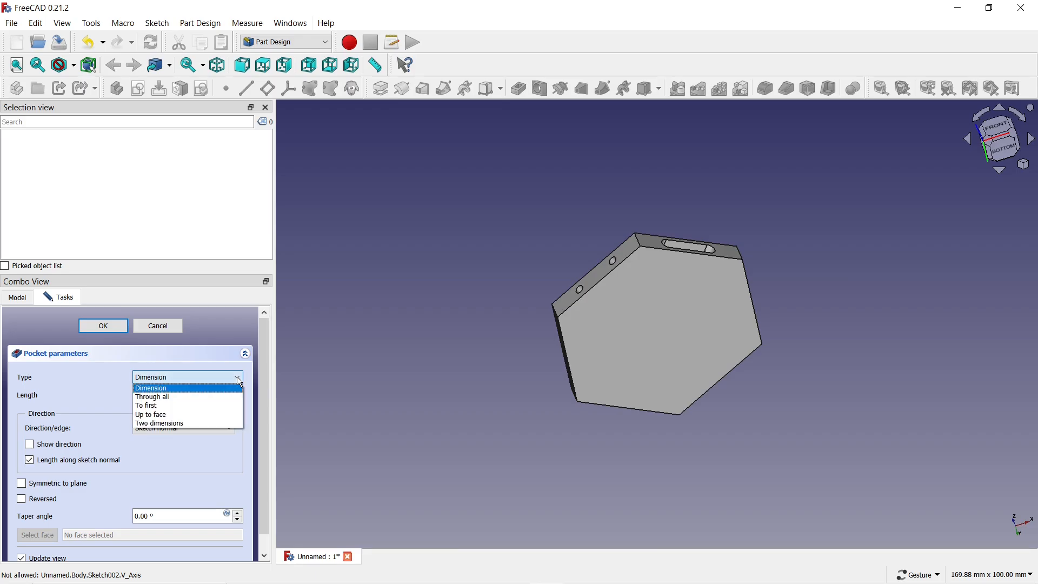
click(216, 405)
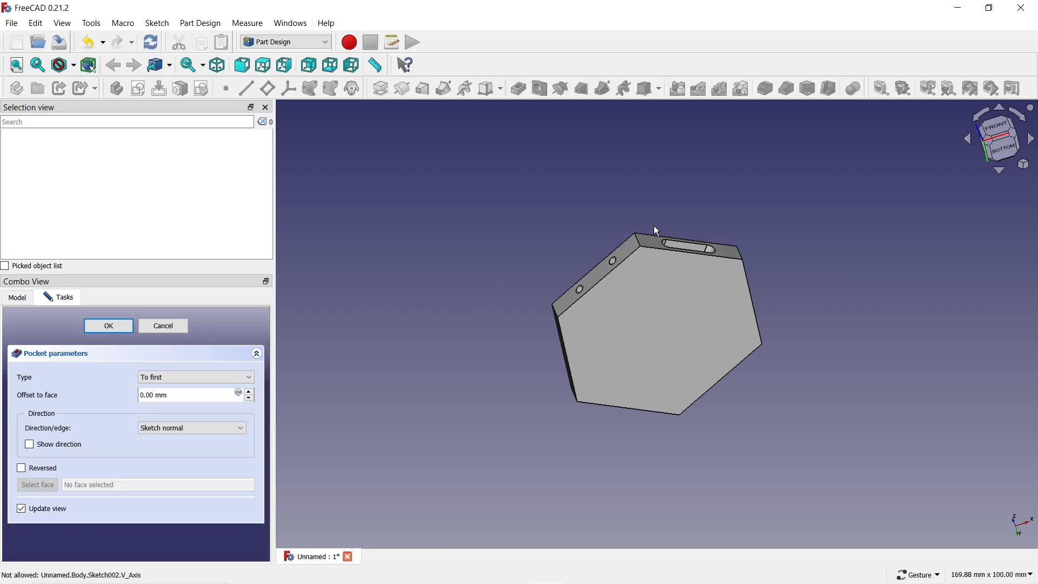
drag(654, 229, 622, 279)
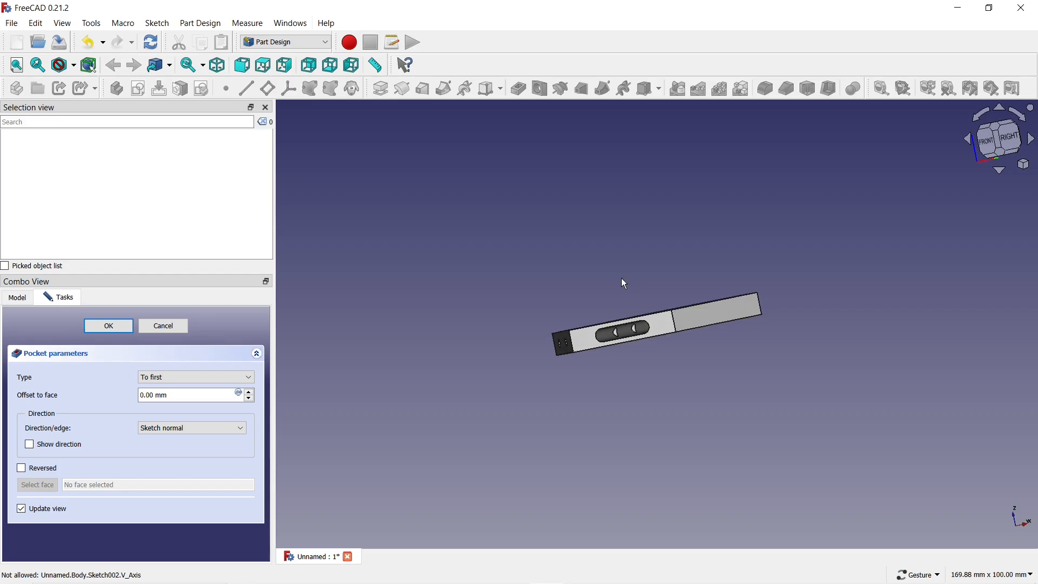
click(110, 326)
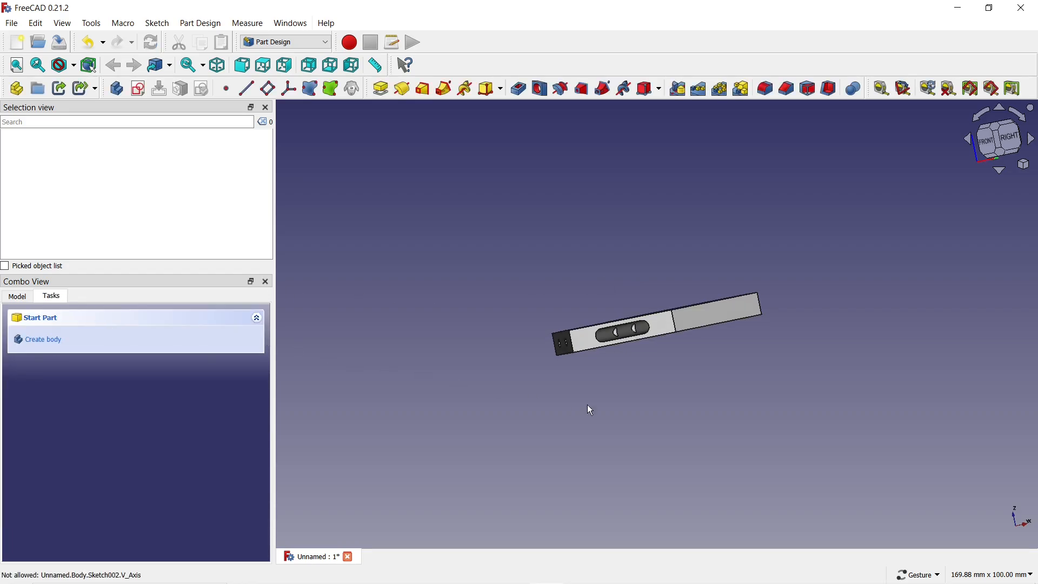
Step: Open the appearance settings of the whole Body and set its viewing mode to Shaded
drag(588, 409, 649, 326)
scroll(652, 310, up, 3)
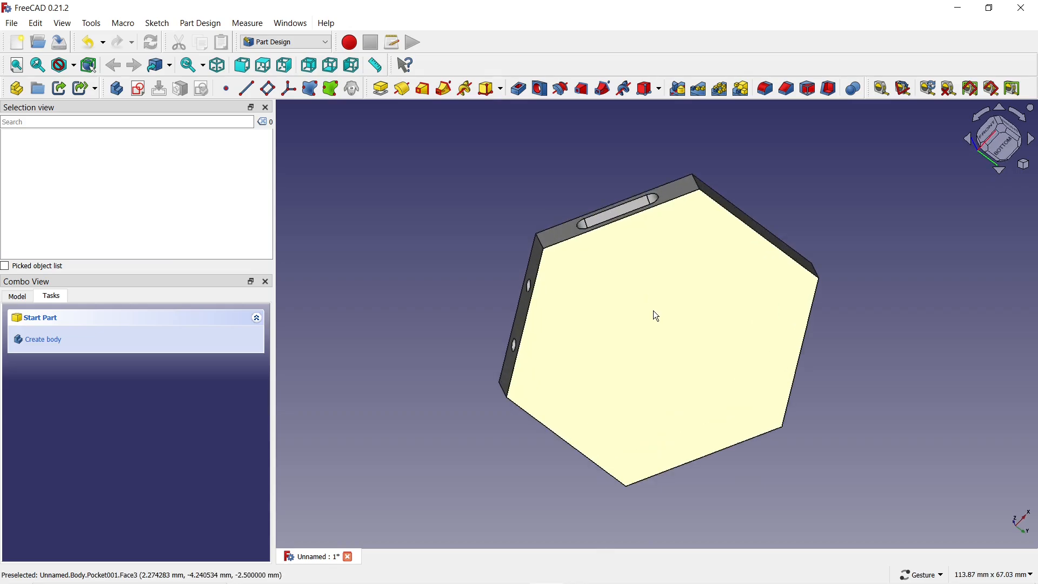
click(24, 297)
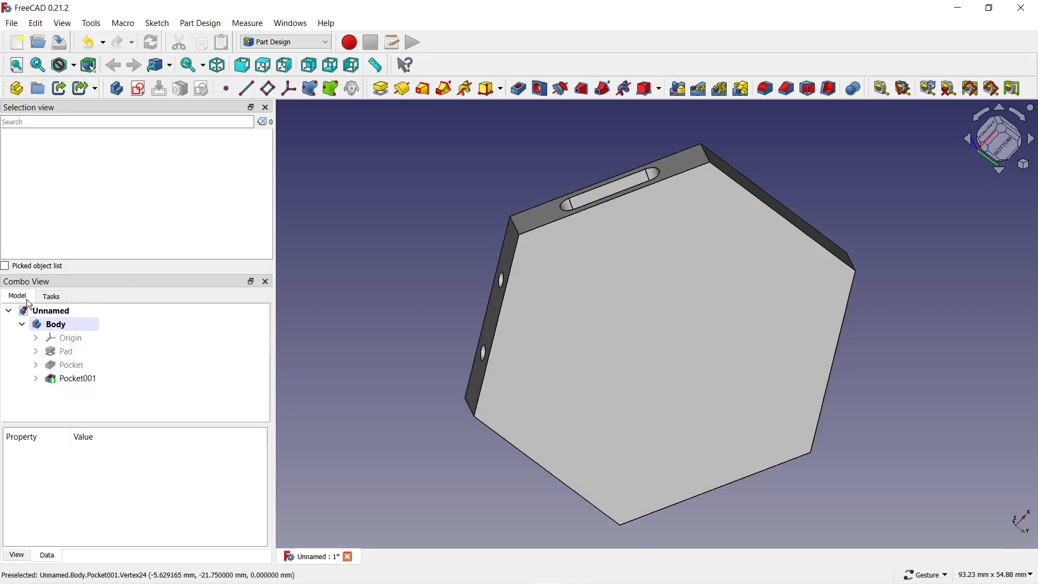
click(57, 326)
right_click(59, 330)
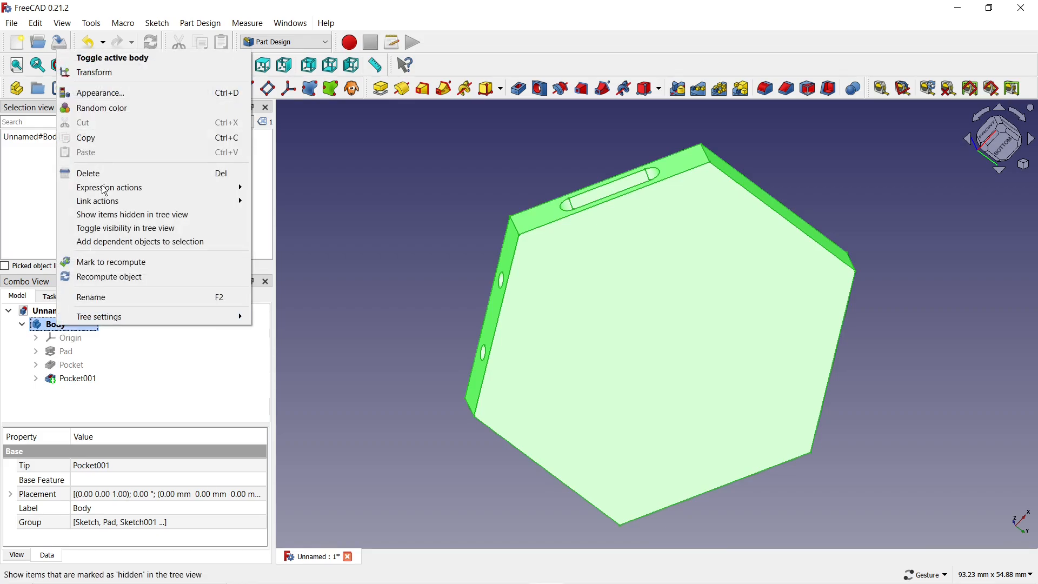
click(107, 99)
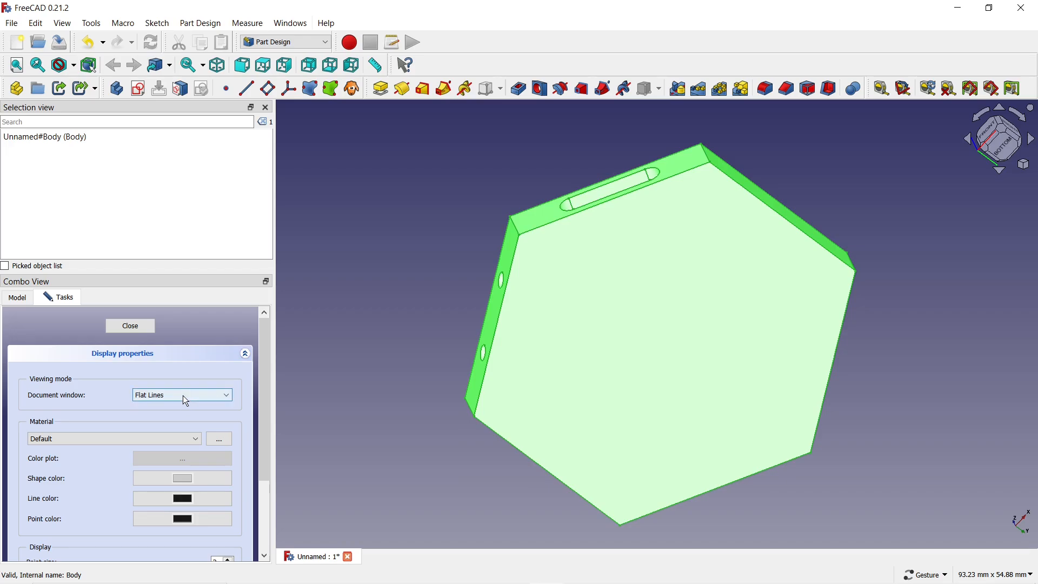
click(182, 395)
click(181, 415)
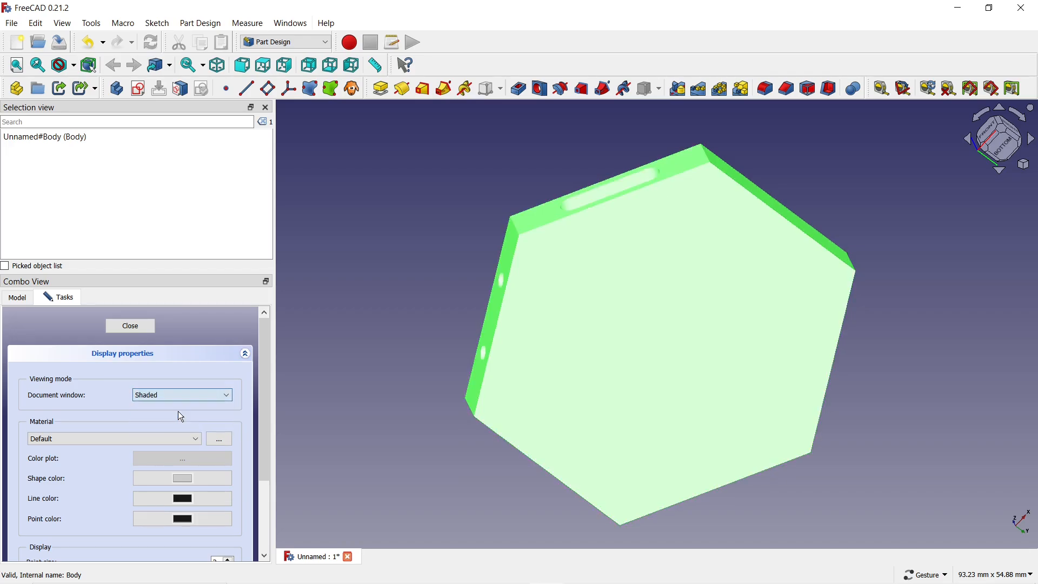
Step: Give the body the Chrome material and set its shape color to light blue (#55aaff)
click(165, 438)
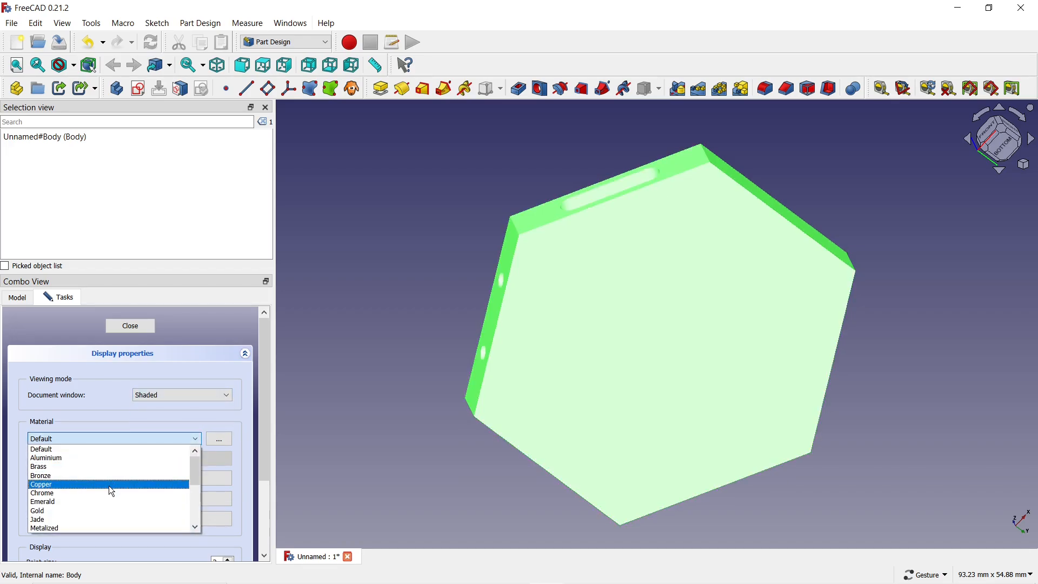
click(67, 493)
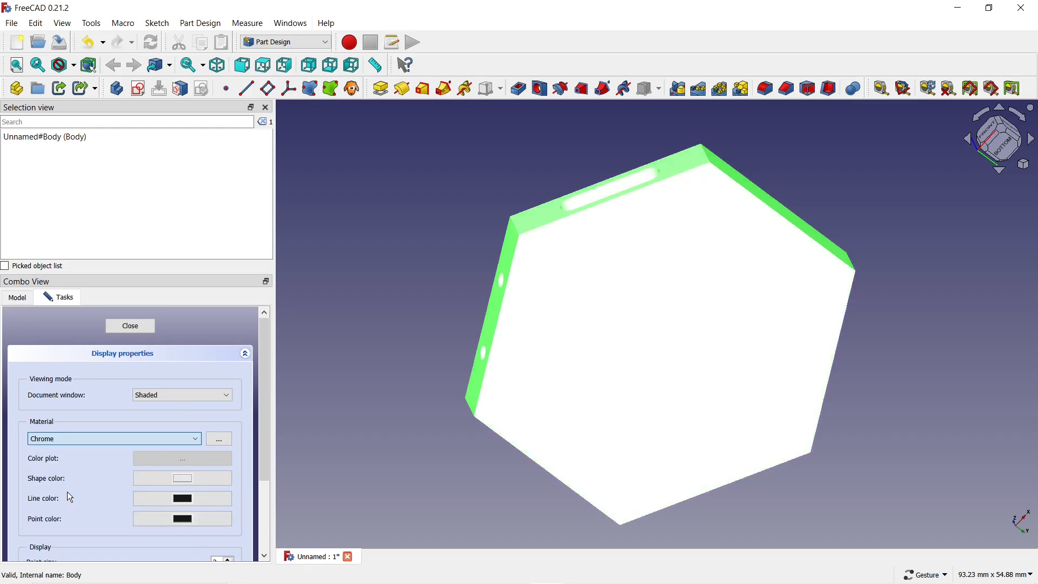
click(184, 477)
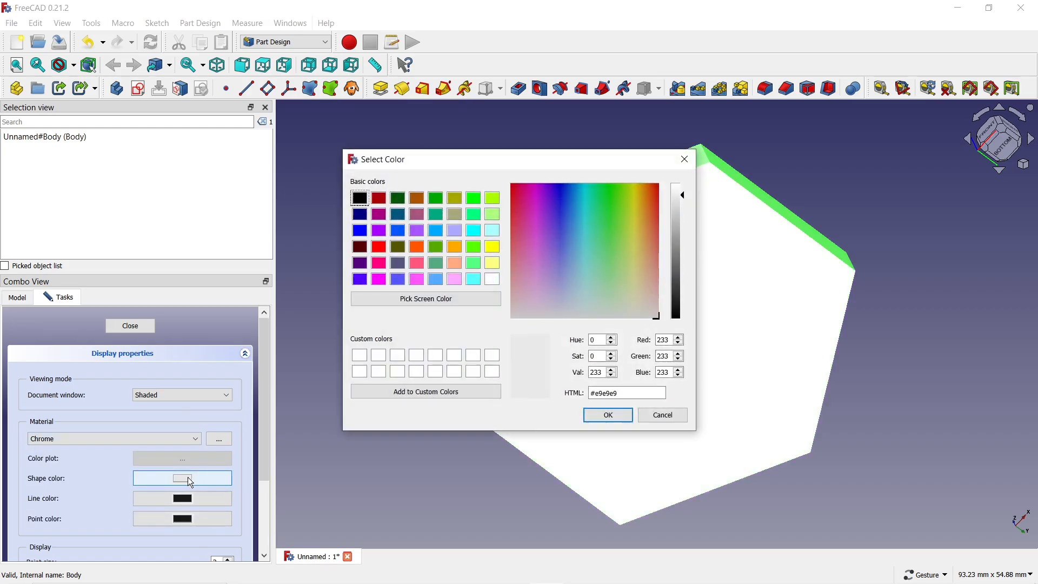
click(436, 279)
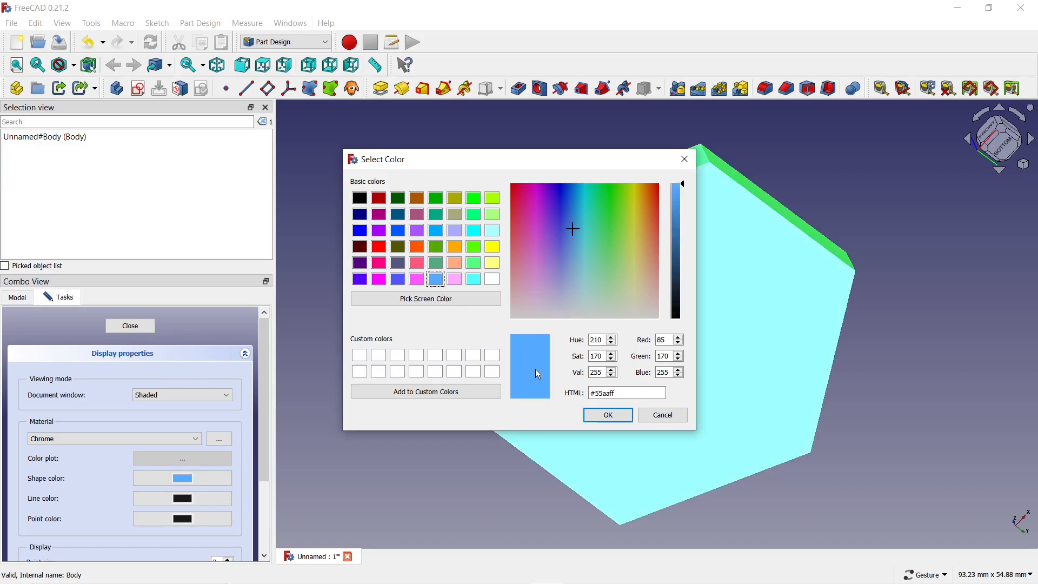
click(608, 415)
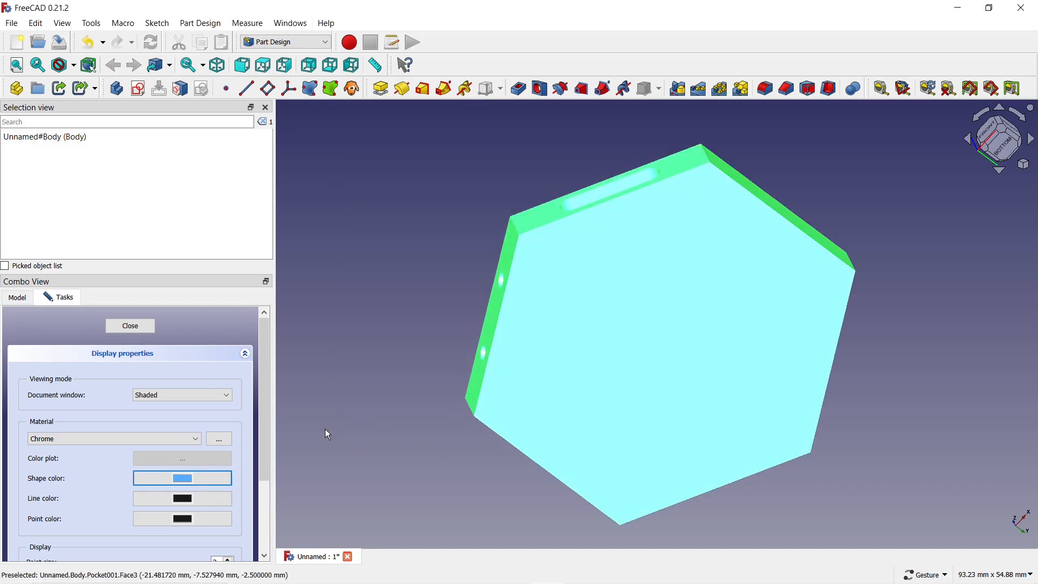
Step: Set the body's transparency to about 70, close the display properties and deselect the body
scroll(262, 385, down, 3)
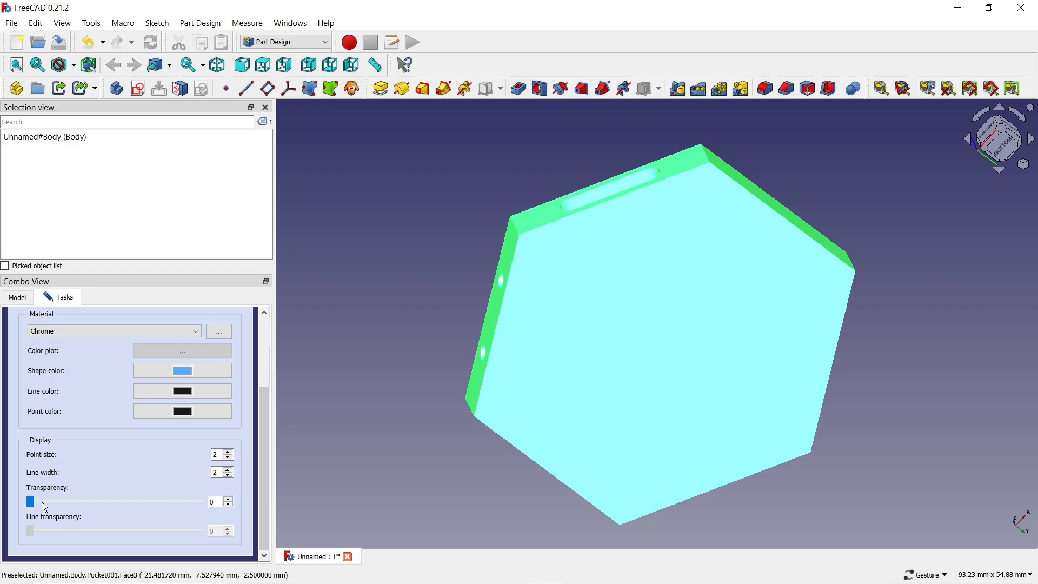
drag(32, 502, 122, 523)
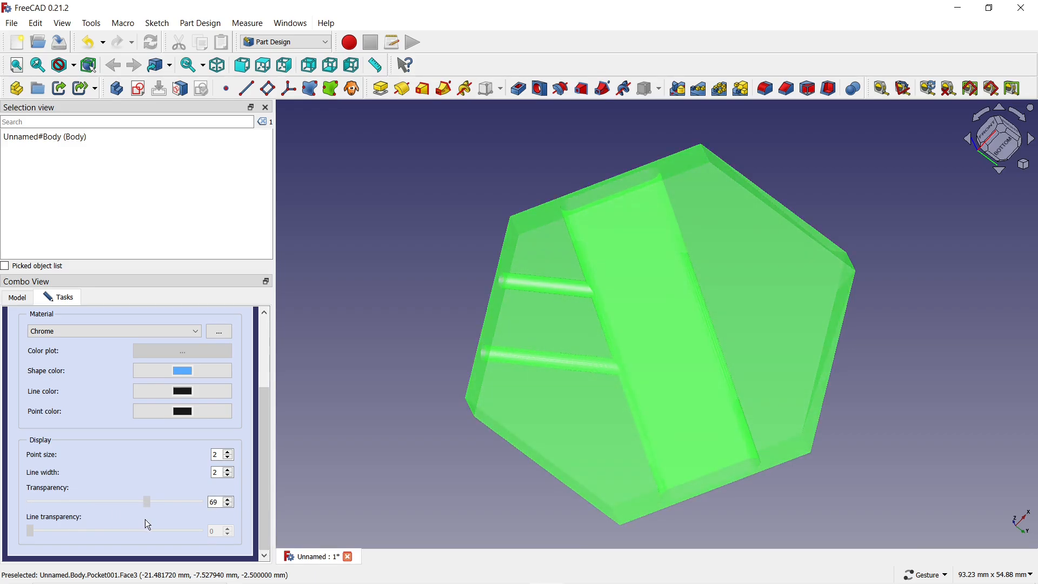
drag(150, 524, 150, 524)
scroll(268, 437, up, 4)
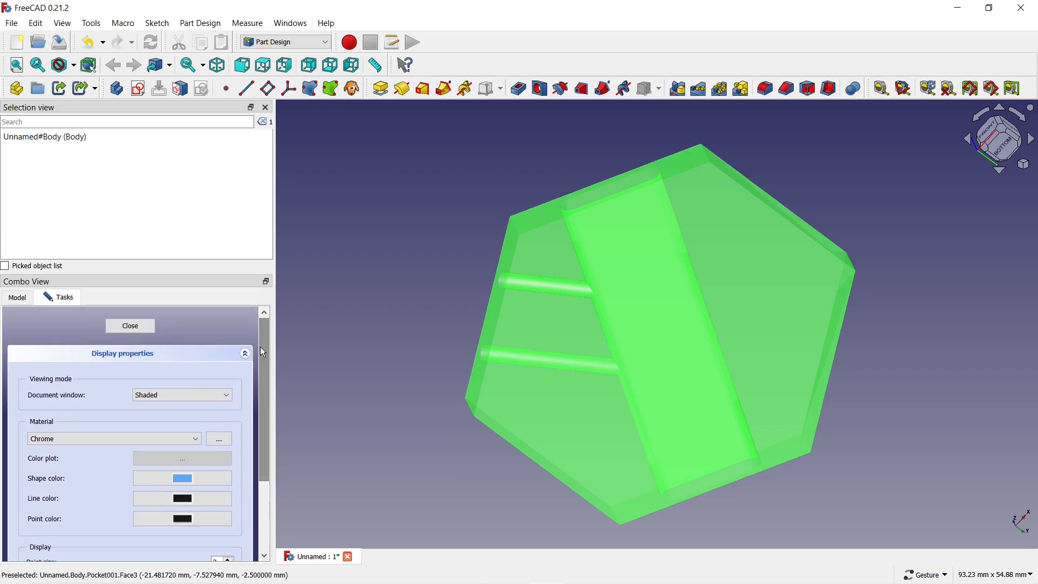
click(130, 326)
click(311, 332)
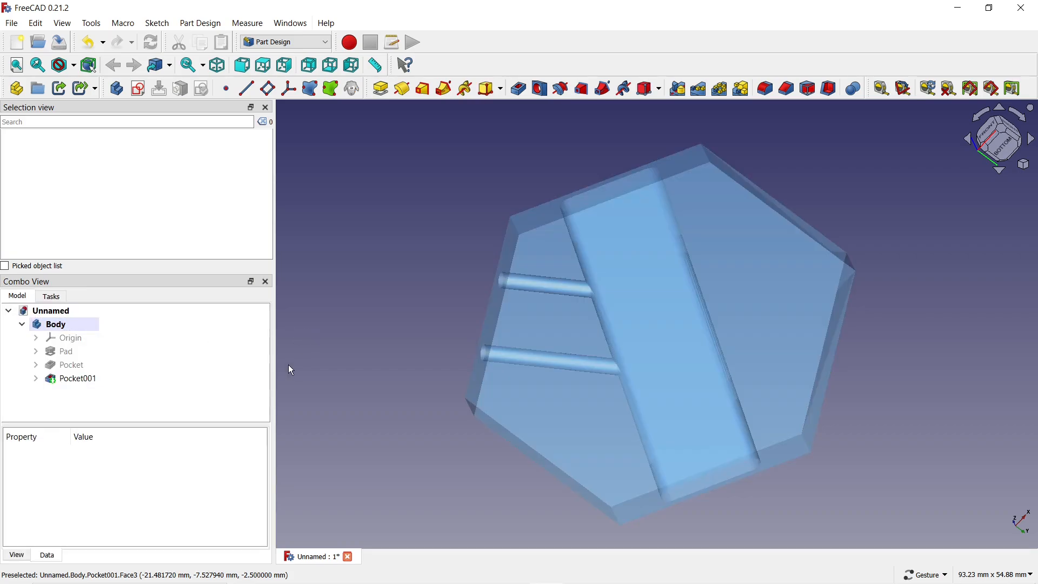
Step: Examine from several angles how the two side holes run into the slot inside the transparent plate
drag(936, 293, 920, 343)
drag(802, 176, 822, 121)
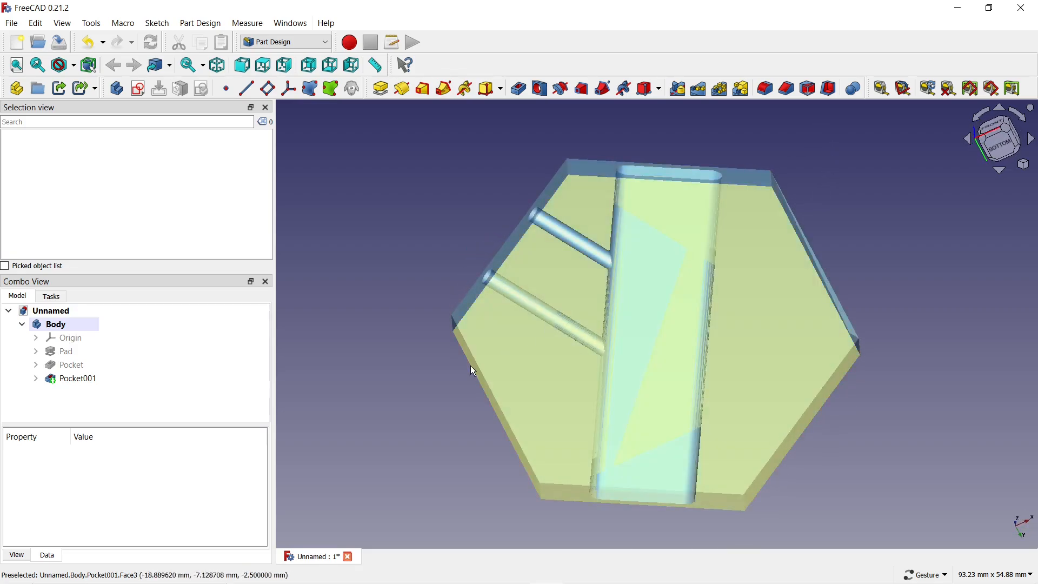
mouse_move(422, 408)
mouse_down()
mouse_move(569, 406)
mouse_move(657, 419)
mouse_move(661, 432)
mouse_move(407, 398)
mouse_up()
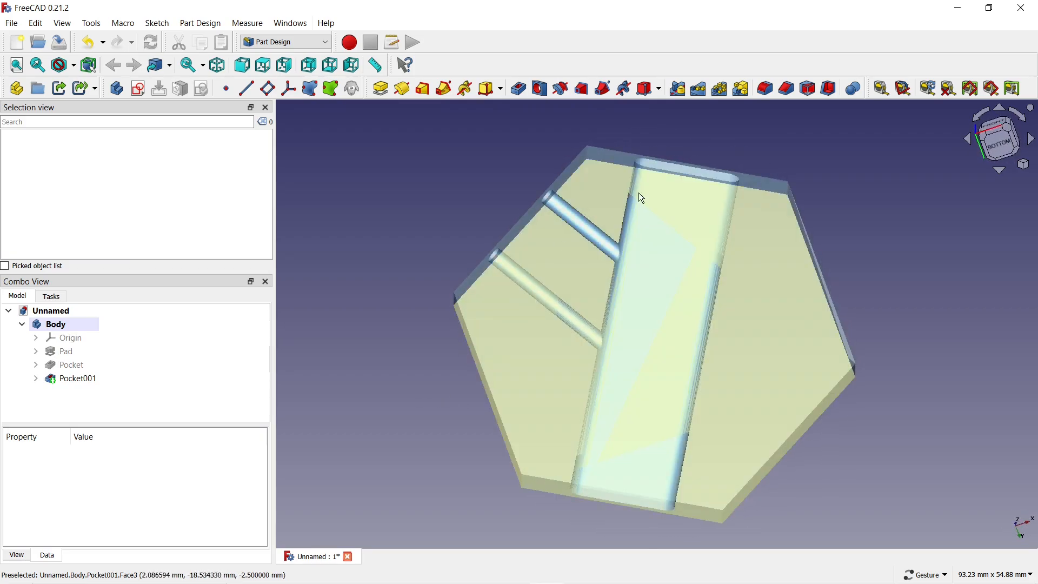
drag(697, 137, 703, 185)
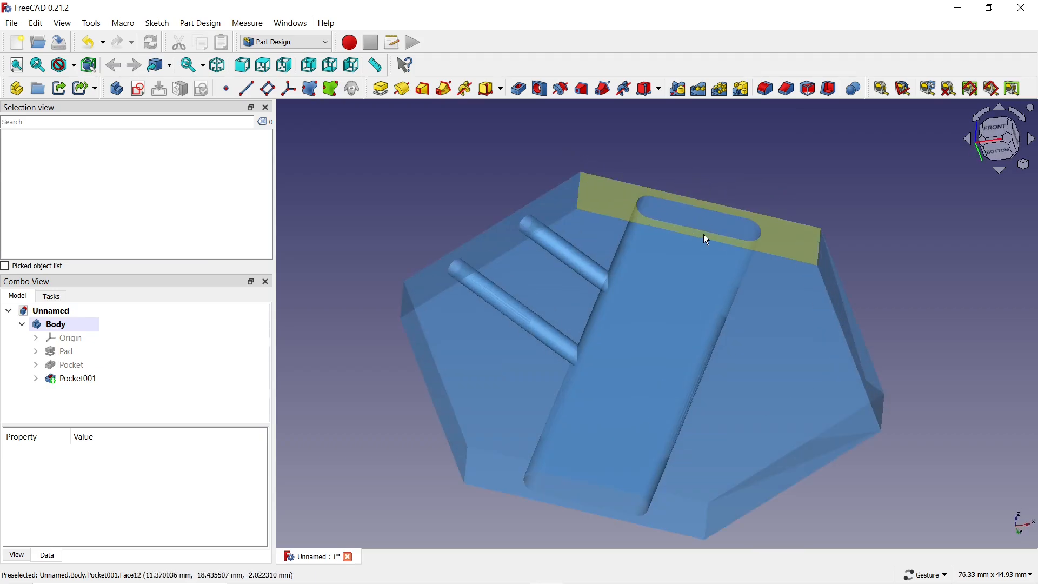